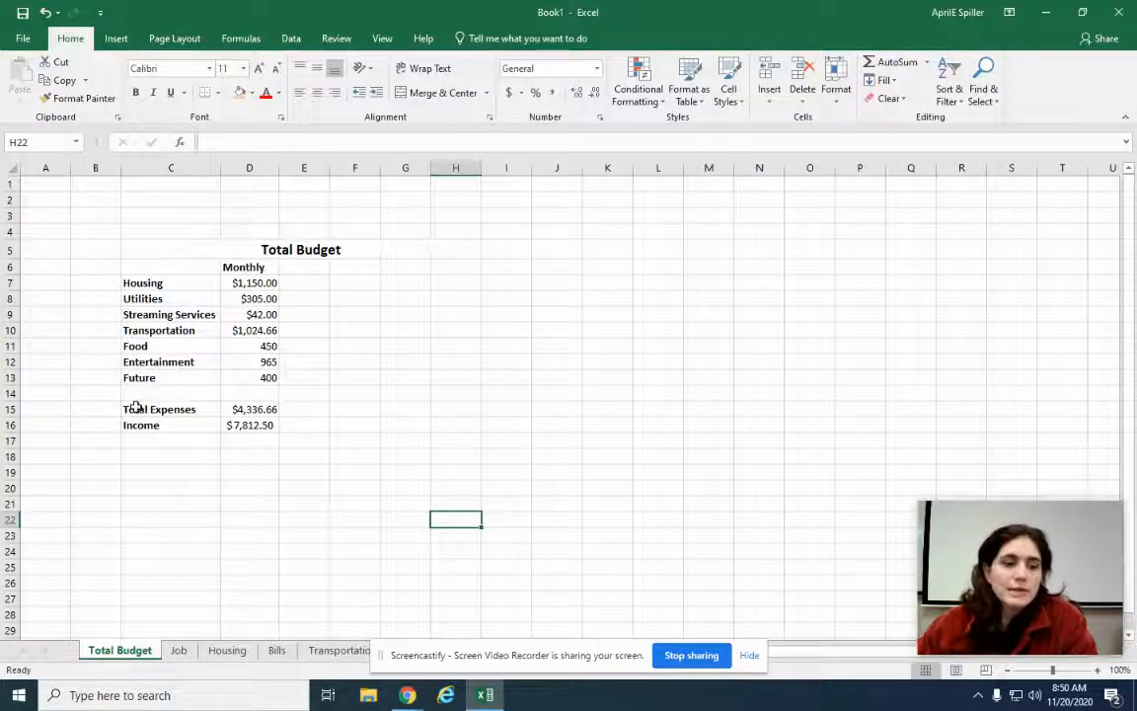
Inspect the Total Expenses and Income formulas on the Total Budget sheet
left_click(242, 411)
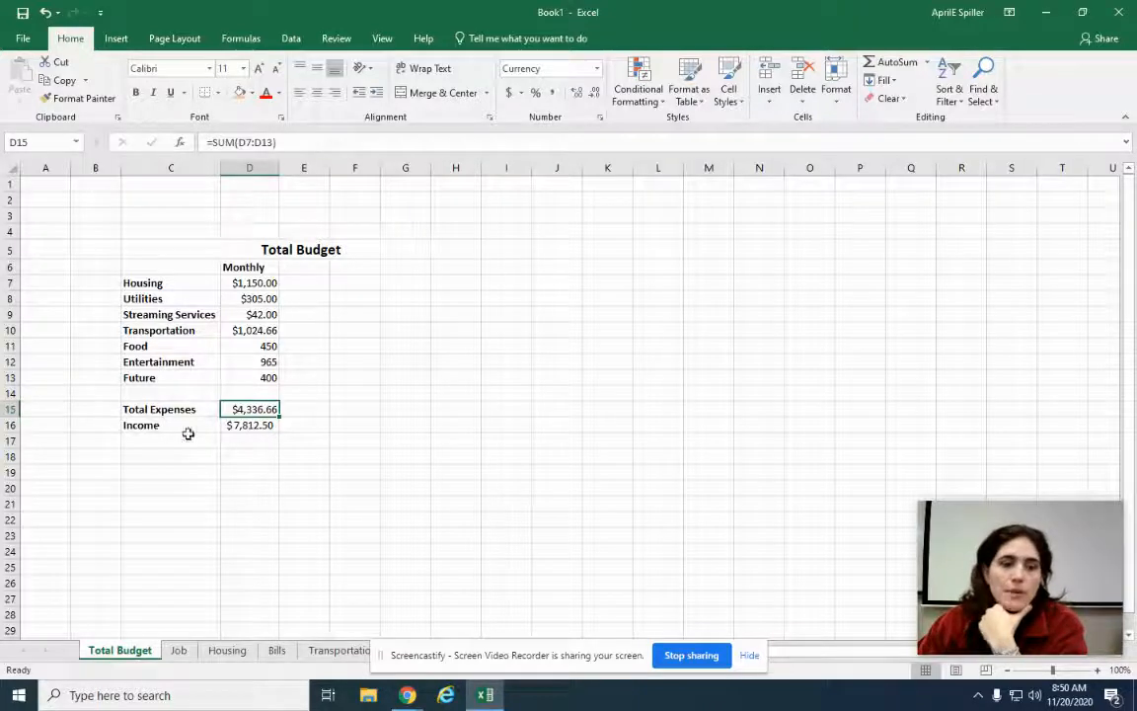
left_click(247, 426)
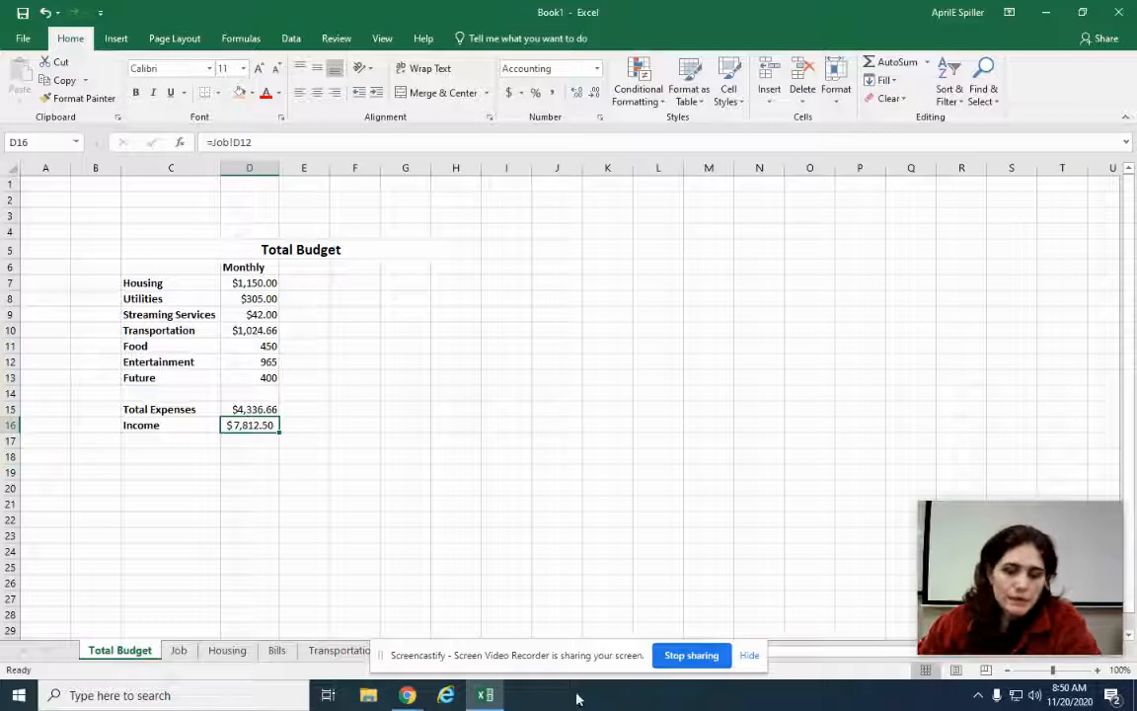
left_click_drag(570, 667, 744, 700)
Change the Job sheet's Yearly Salary to 50000 and return to Total Budget
left_click(188, 655)
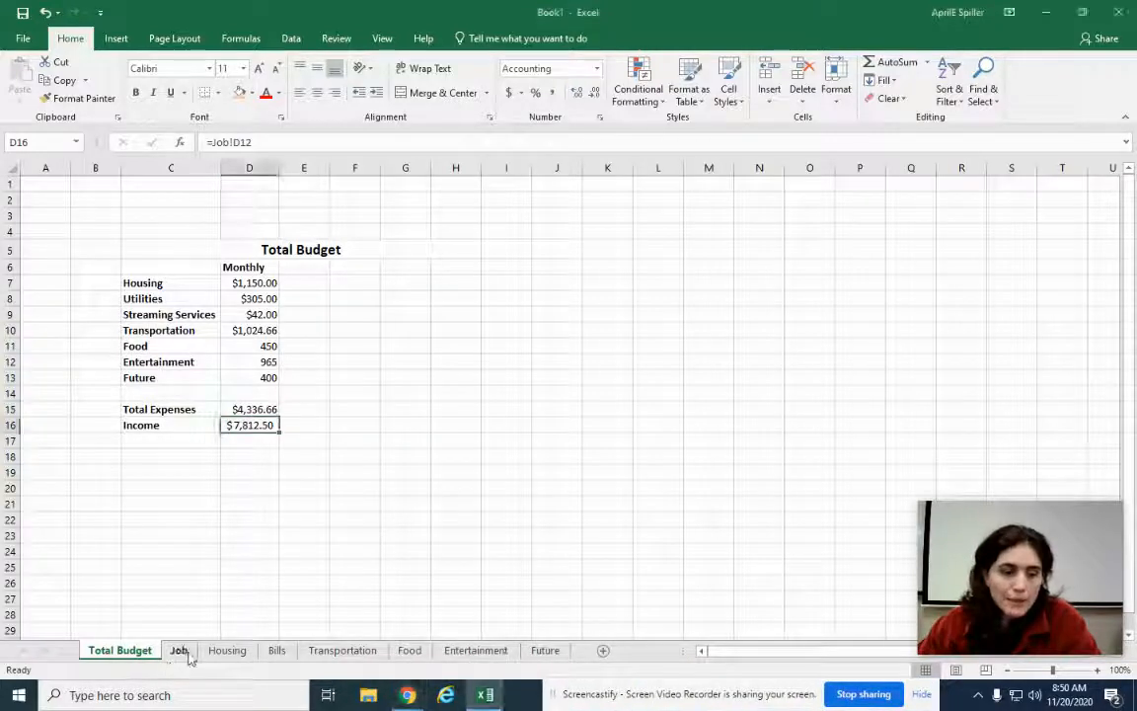
left_click(178, 651)
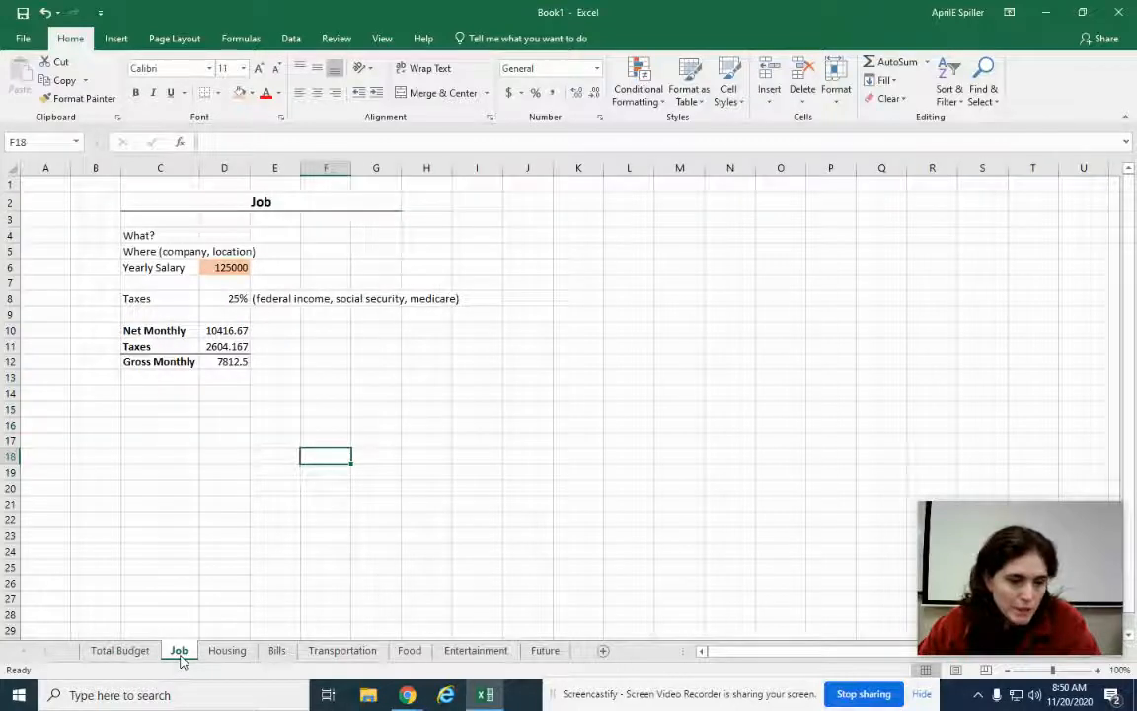
left_click(227, 266)
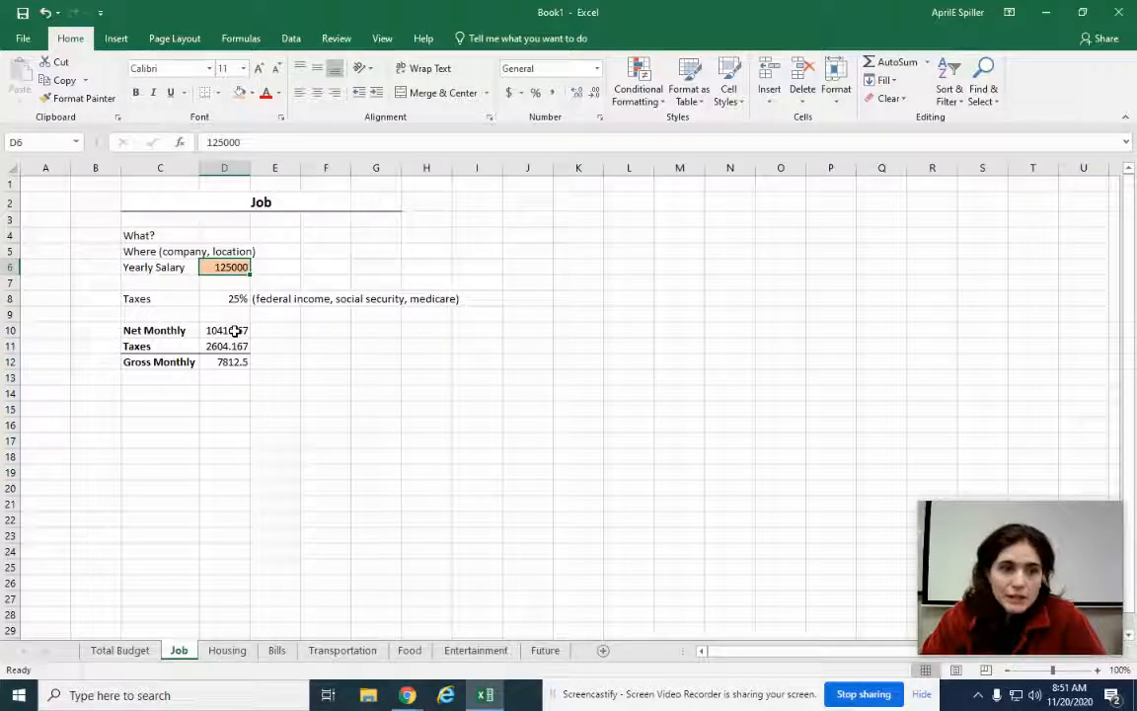
type("5")
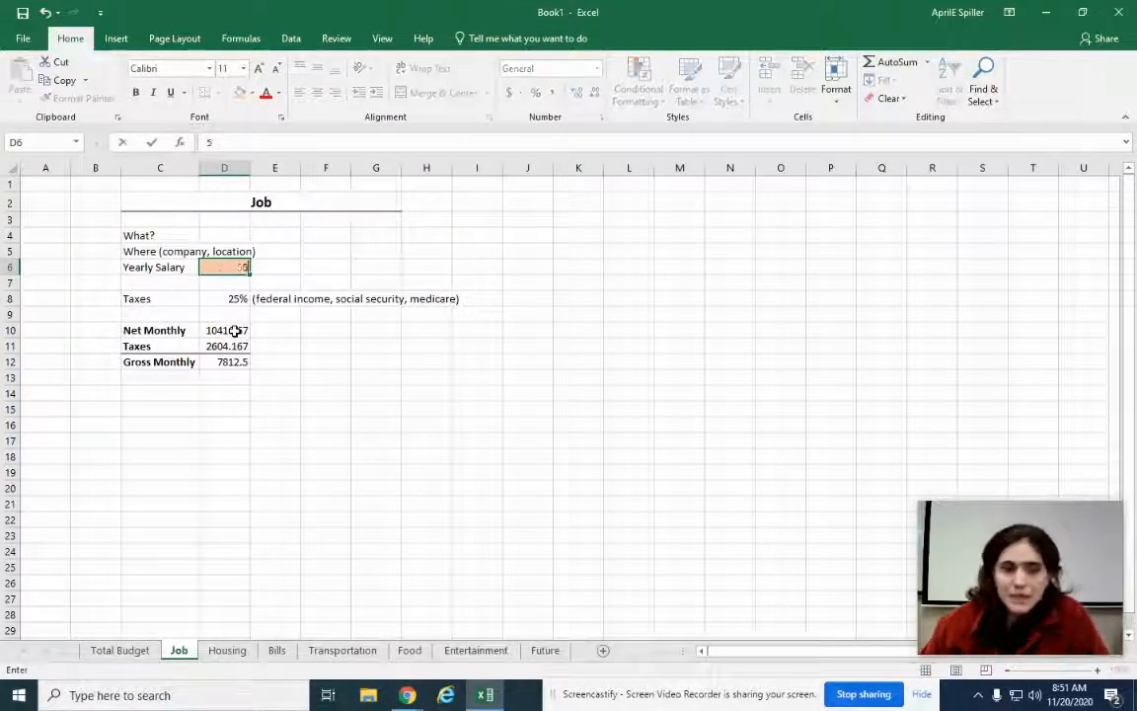
type("0000")
key("Return")
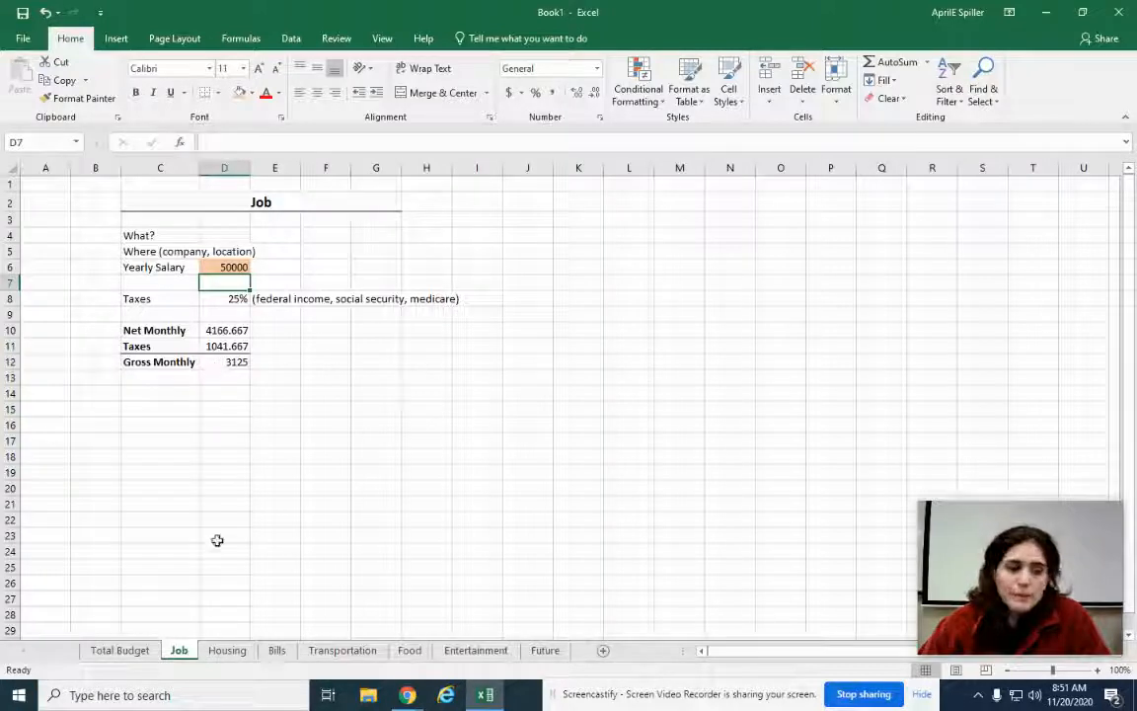
left_click(120, 650)
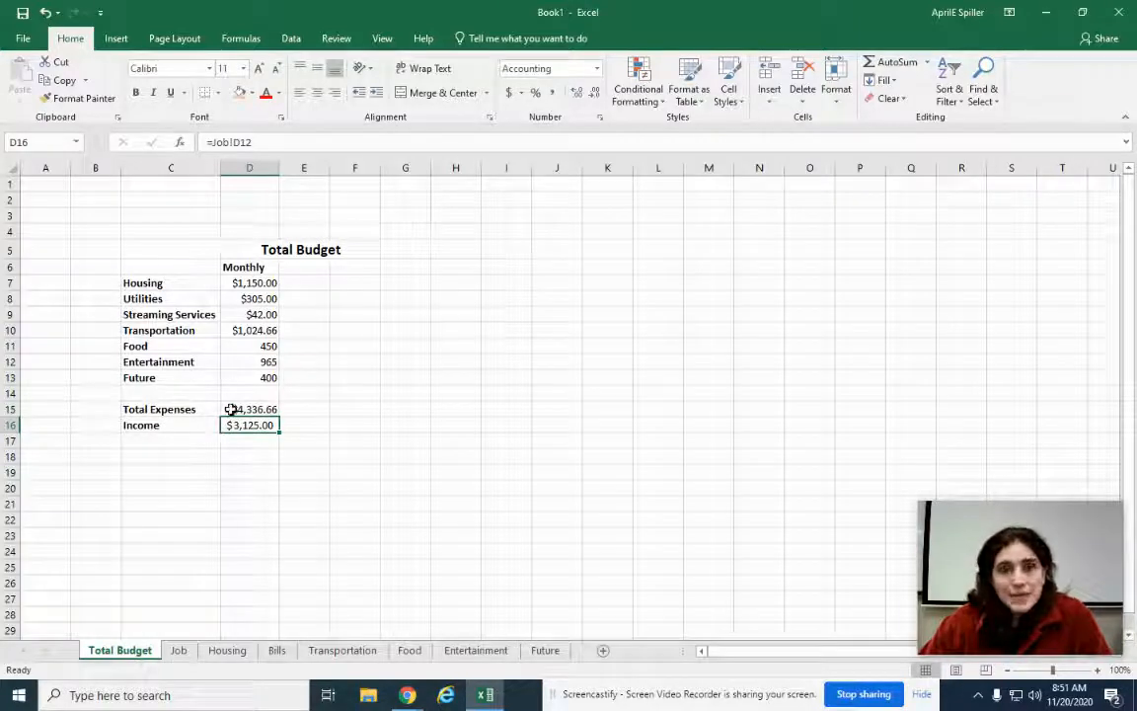
left_click(536, 476)
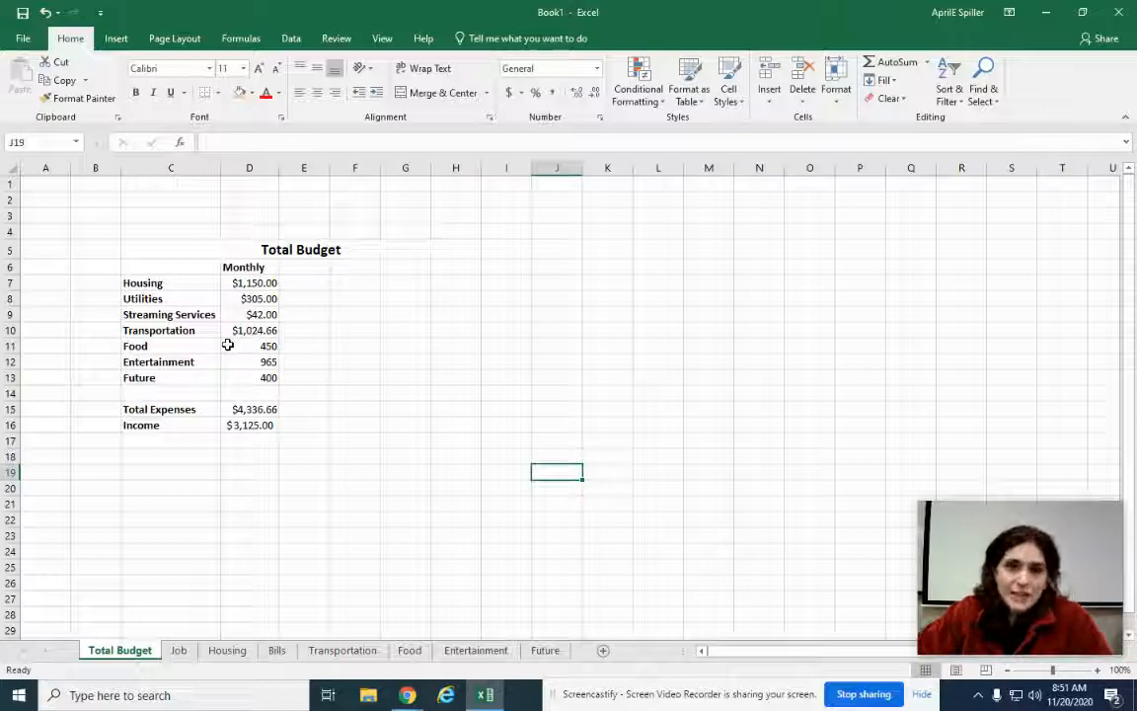
left_click(246, 427)
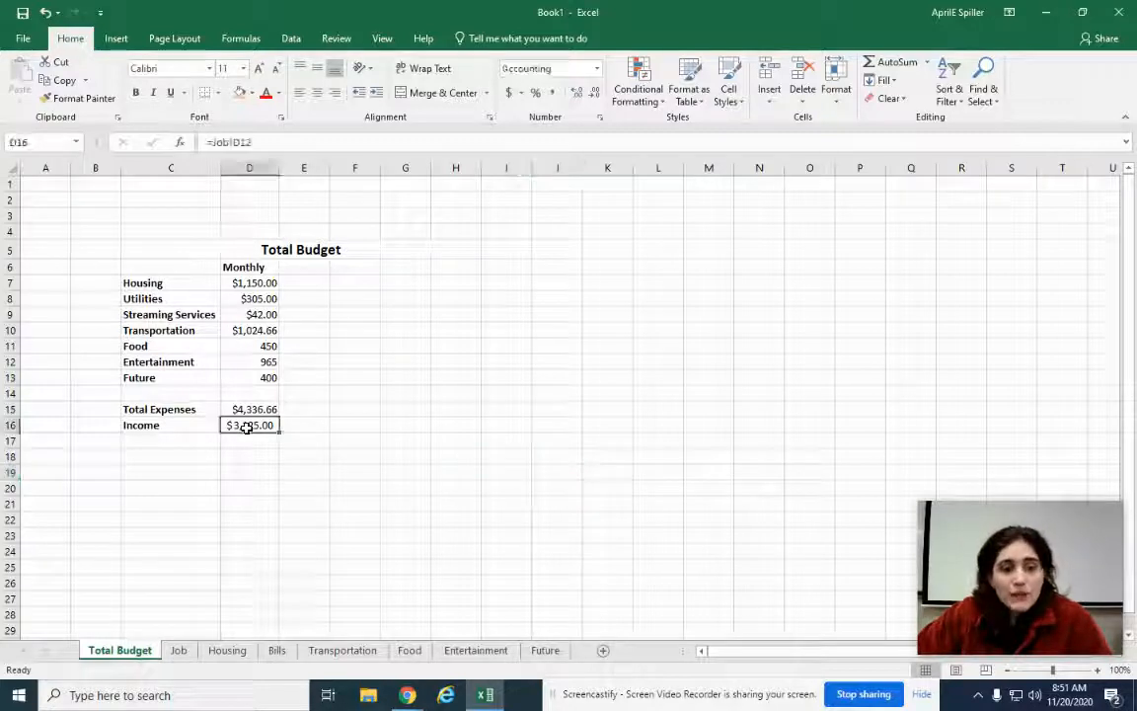
left_click(421, 485)
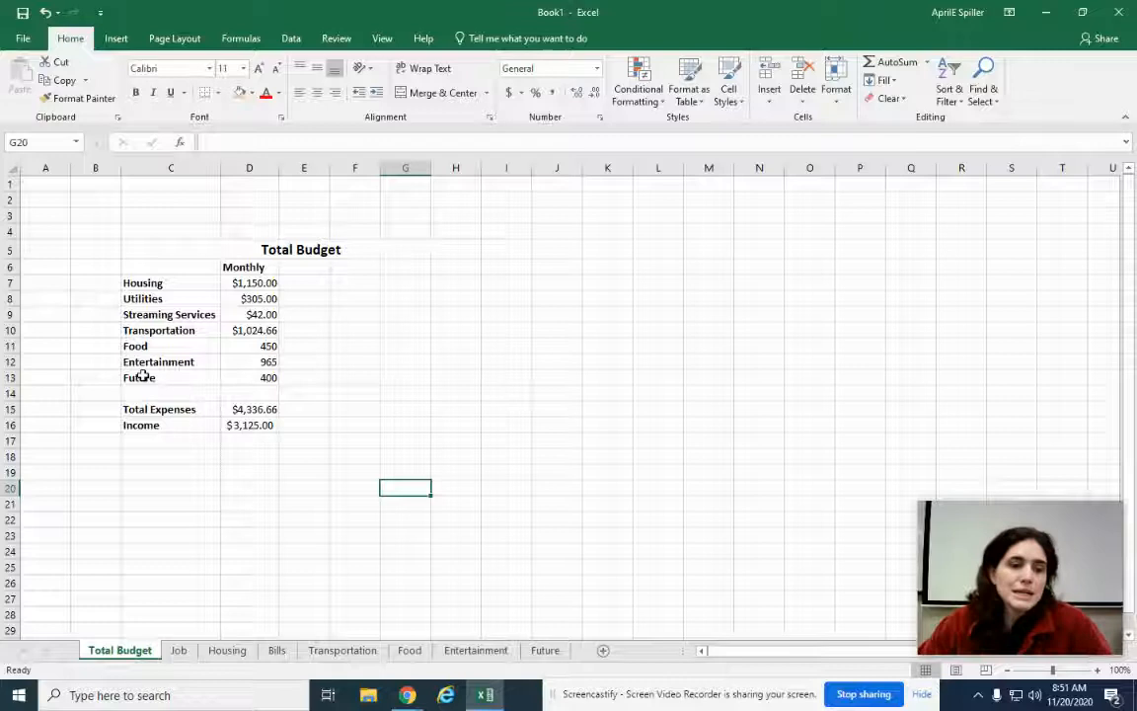
Add a bottom border beneath the Future label and amount in C13:D13
left_click_drag(158, 377, 262, 378)
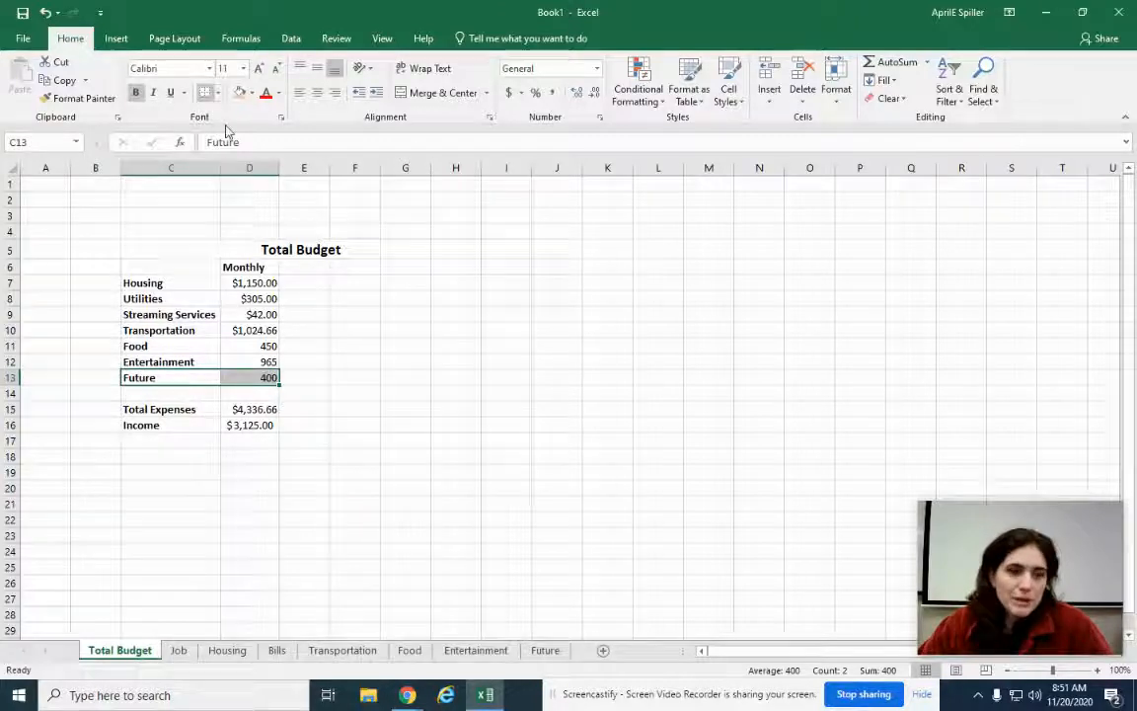
left_click(204, 92)
left_click(499, 378)
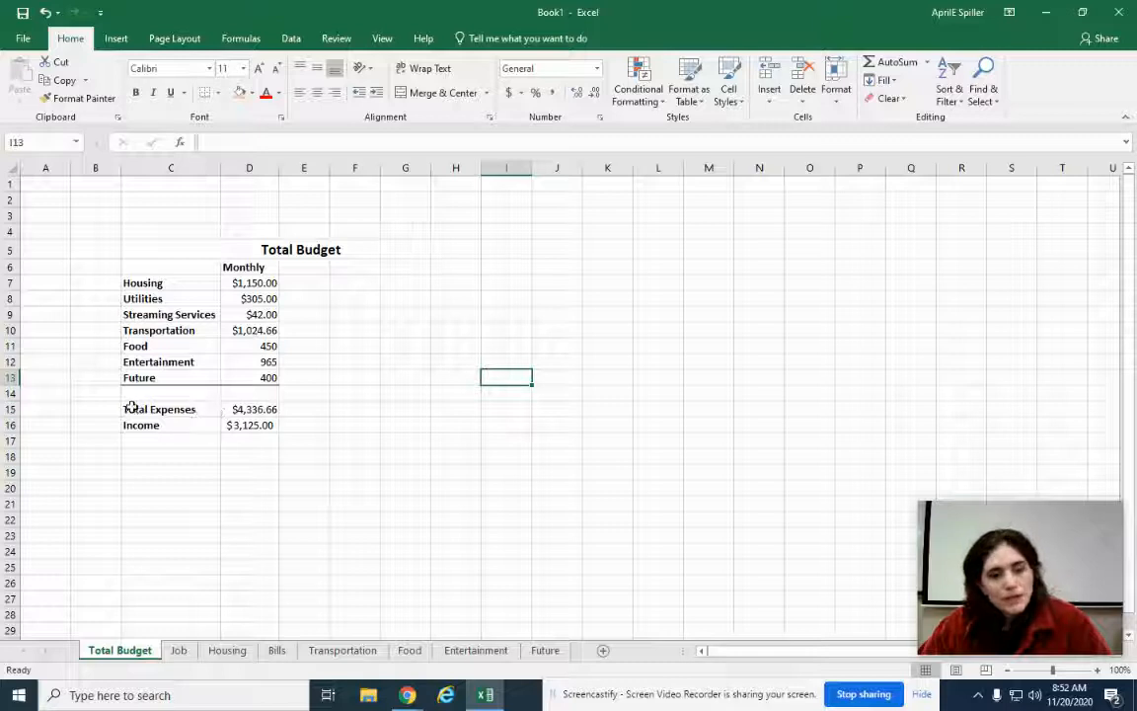
Check the Total Expenses (D15) and Income (D16) cells, ending with D15 selected
left_click(258, 408)
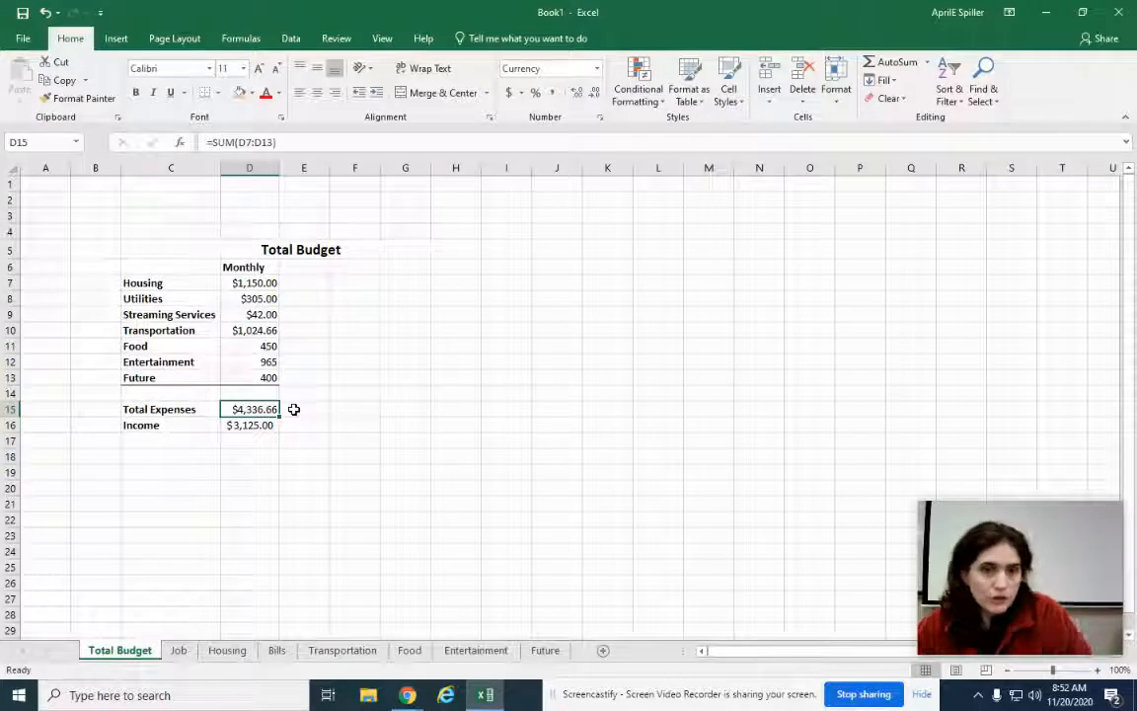
left_click(254, 427)
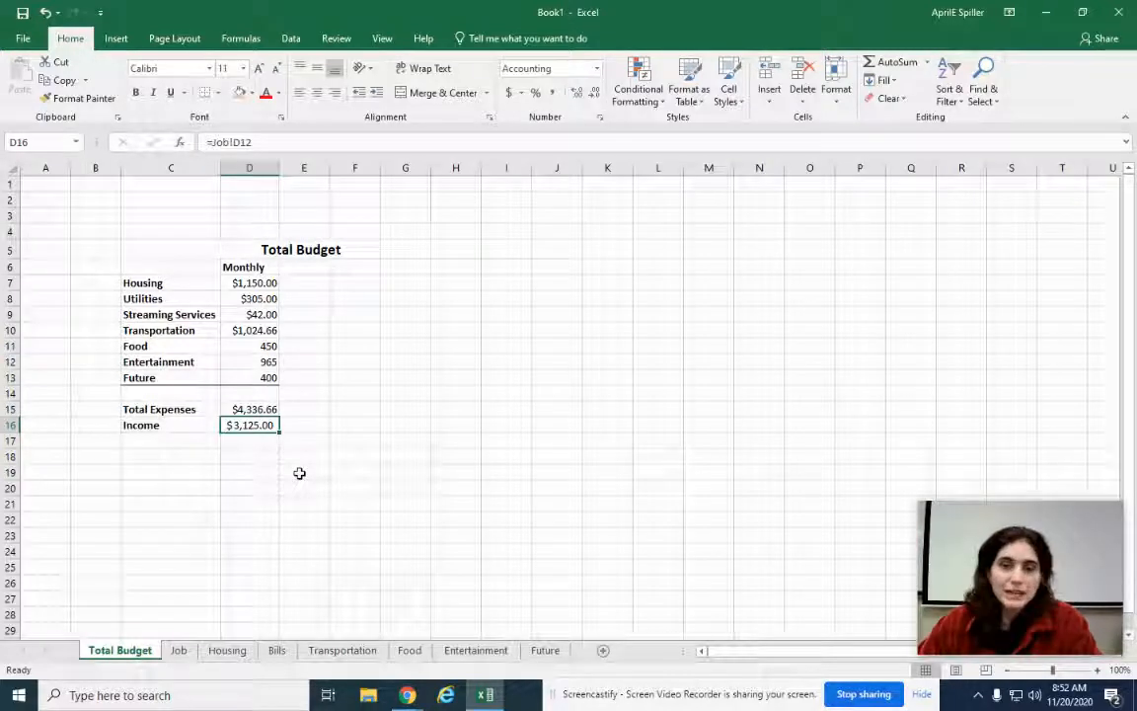
left_click(252, 408)
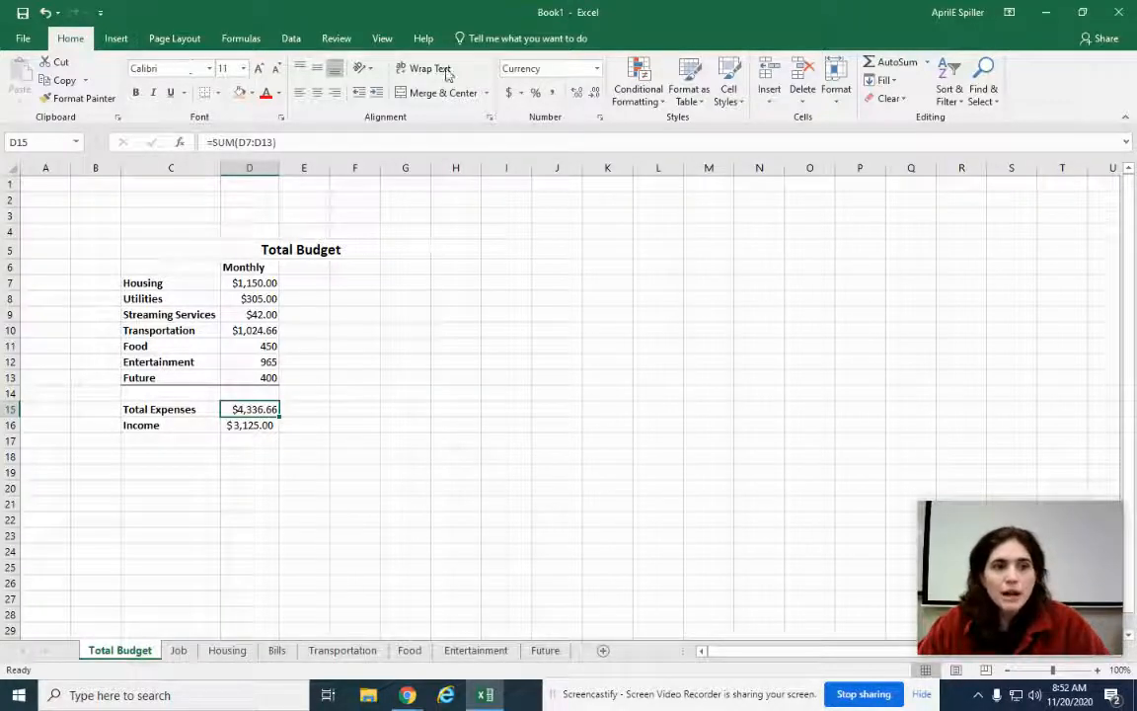
Start a Greater Than highlight rule on D15 comparing to =$D$16, with Custom Format chosen
left_click(637, 90)
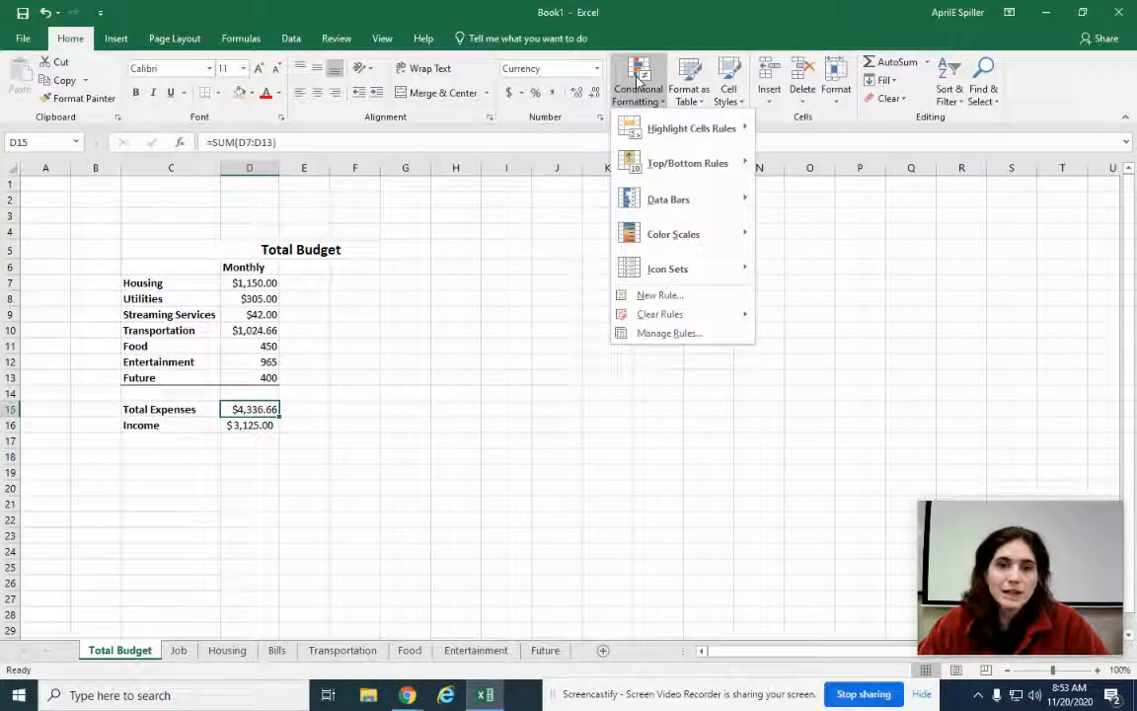
mouse_move(710, 135)
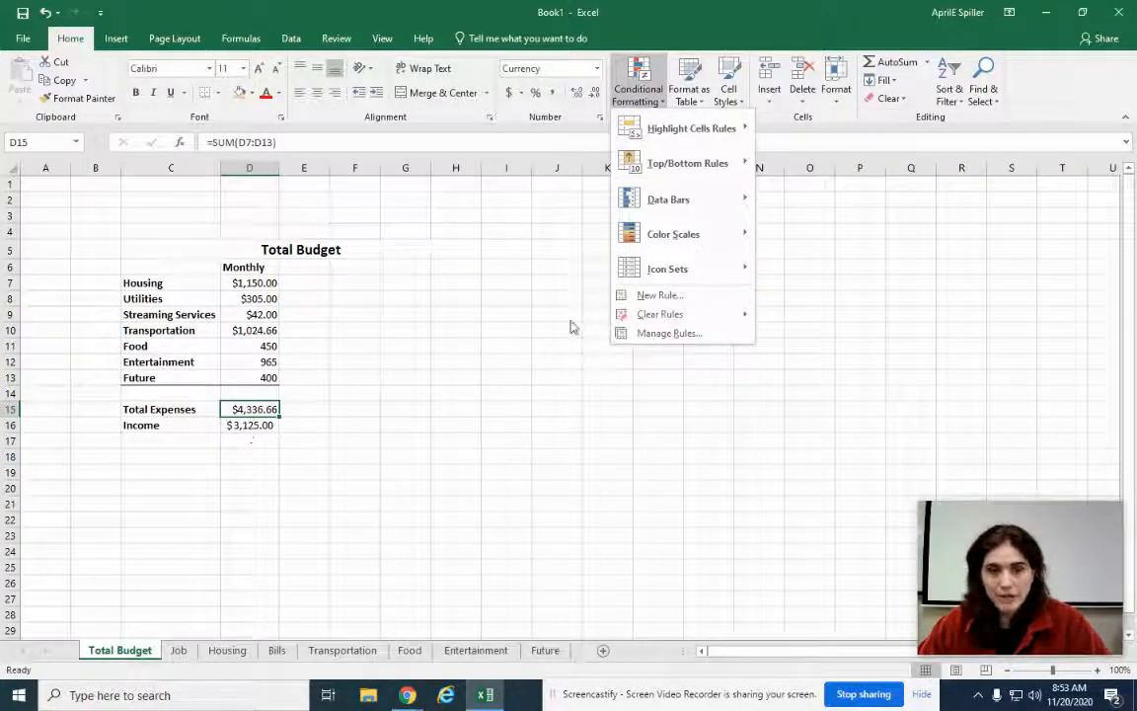
mouse_move(640, 150)
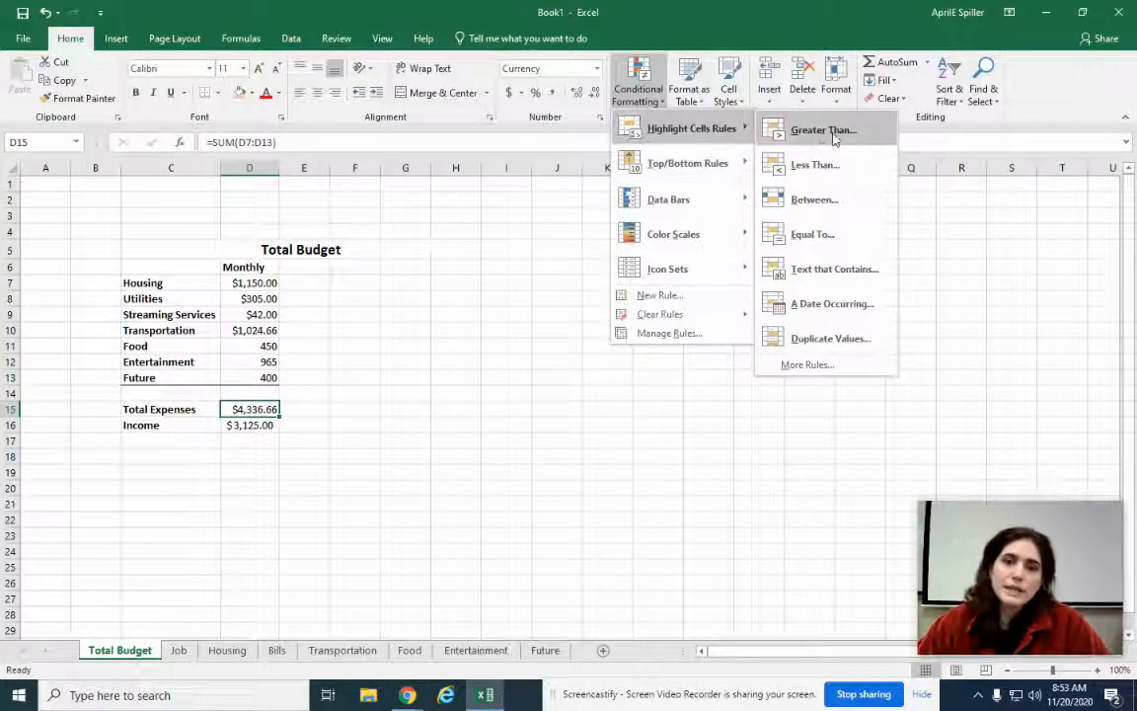
left_click(834, 134)
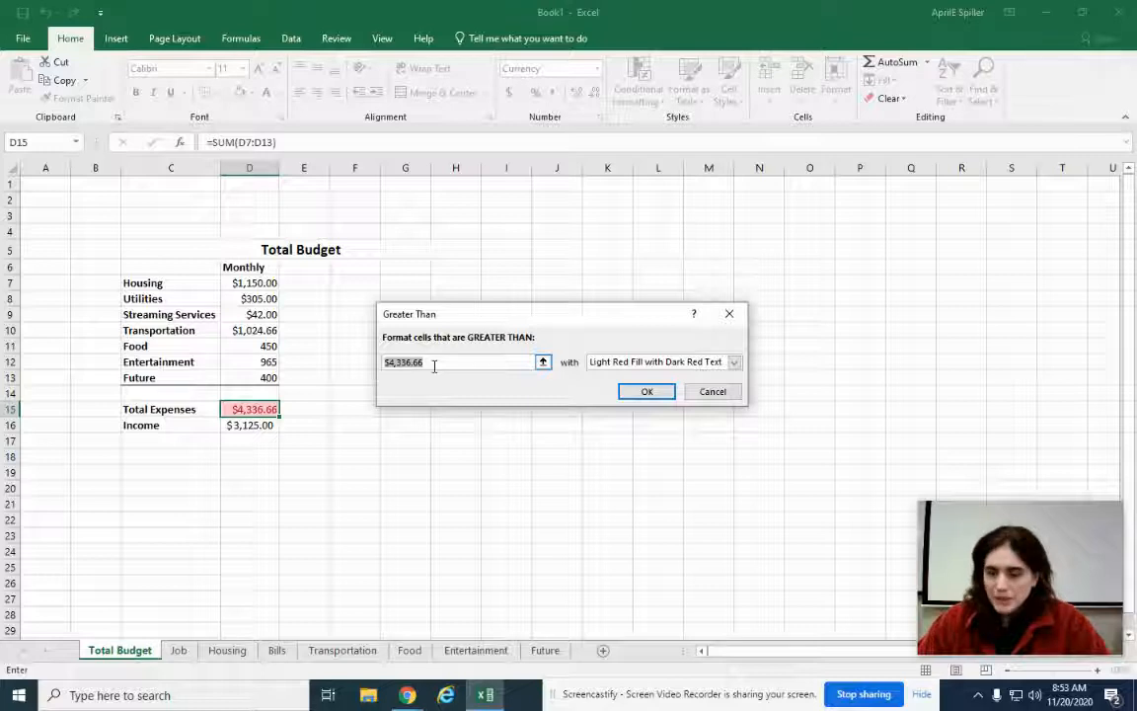
key("BackSpace")
left_click(251, 425)
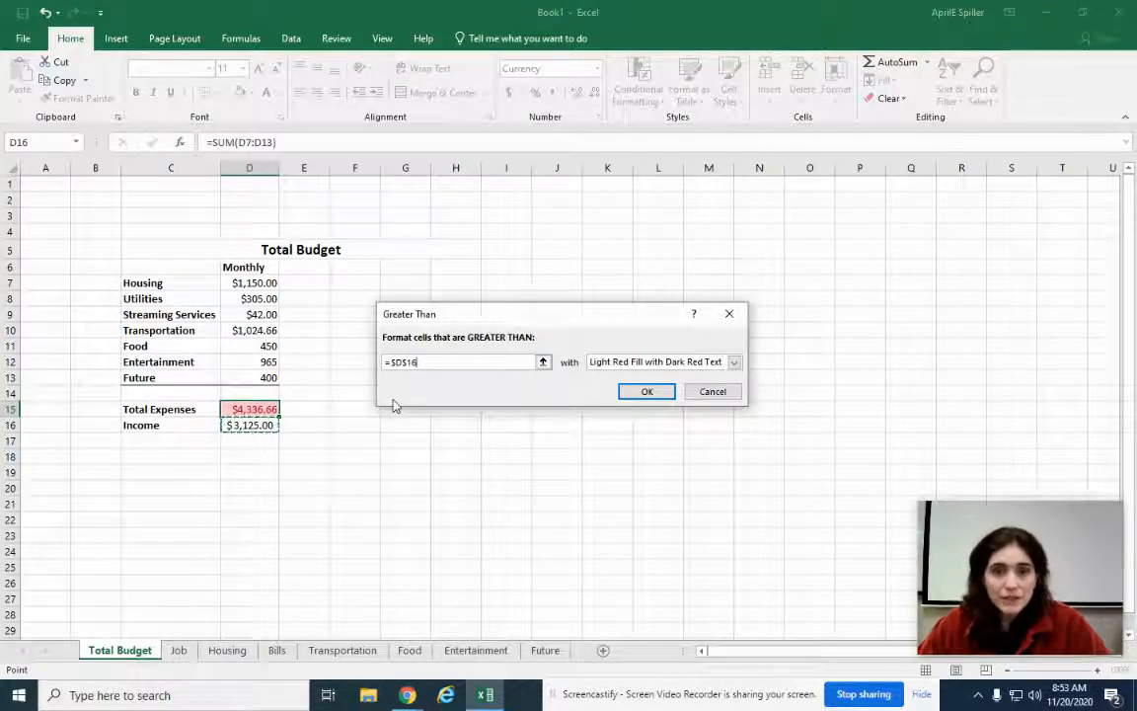
left_click(734, 362)
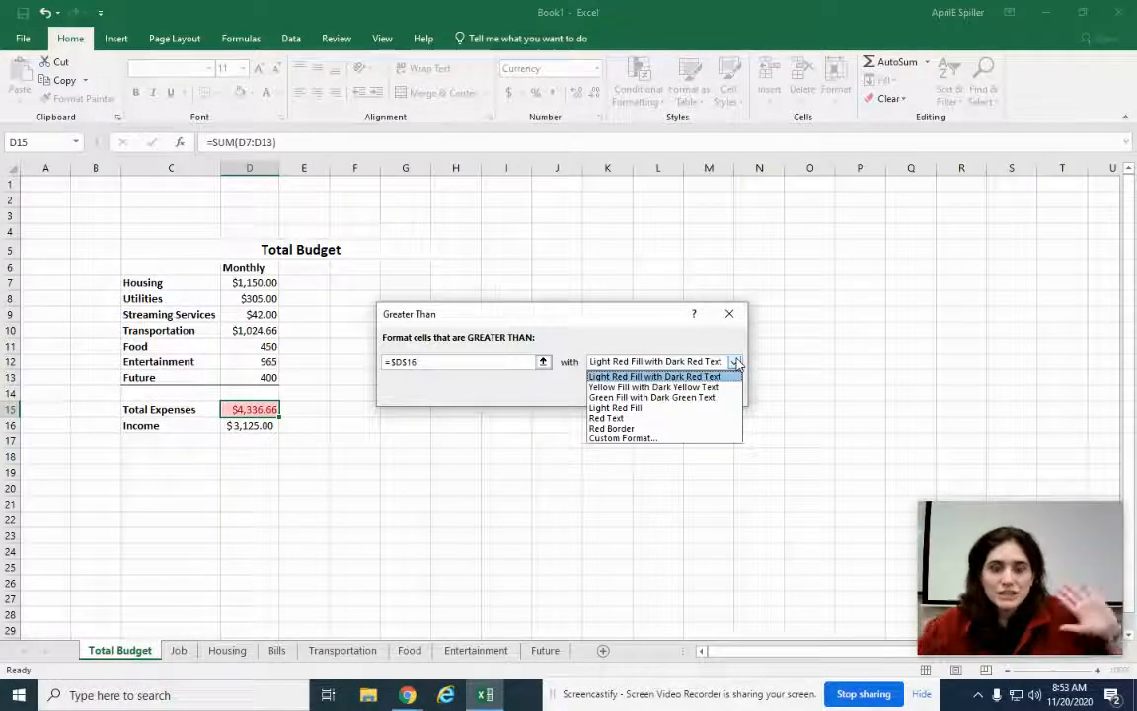
left_click(662, 440)
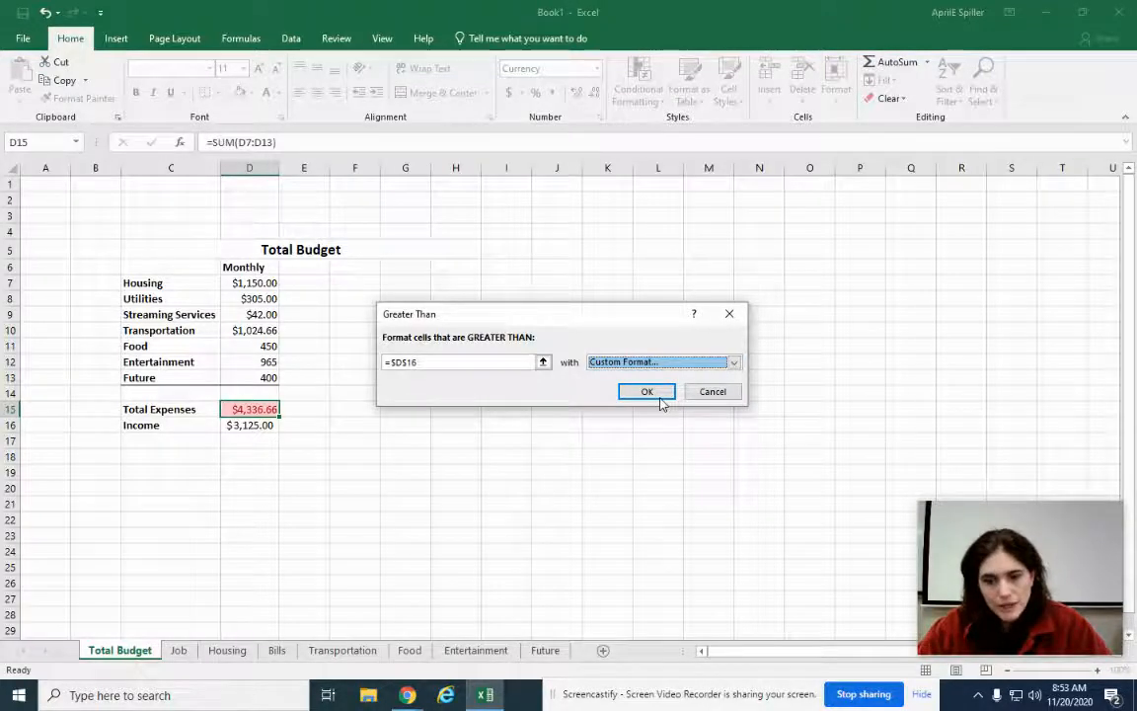
Give the Total Expenses rule a dark red fill and green text, and apply it
left_click(659, 394)
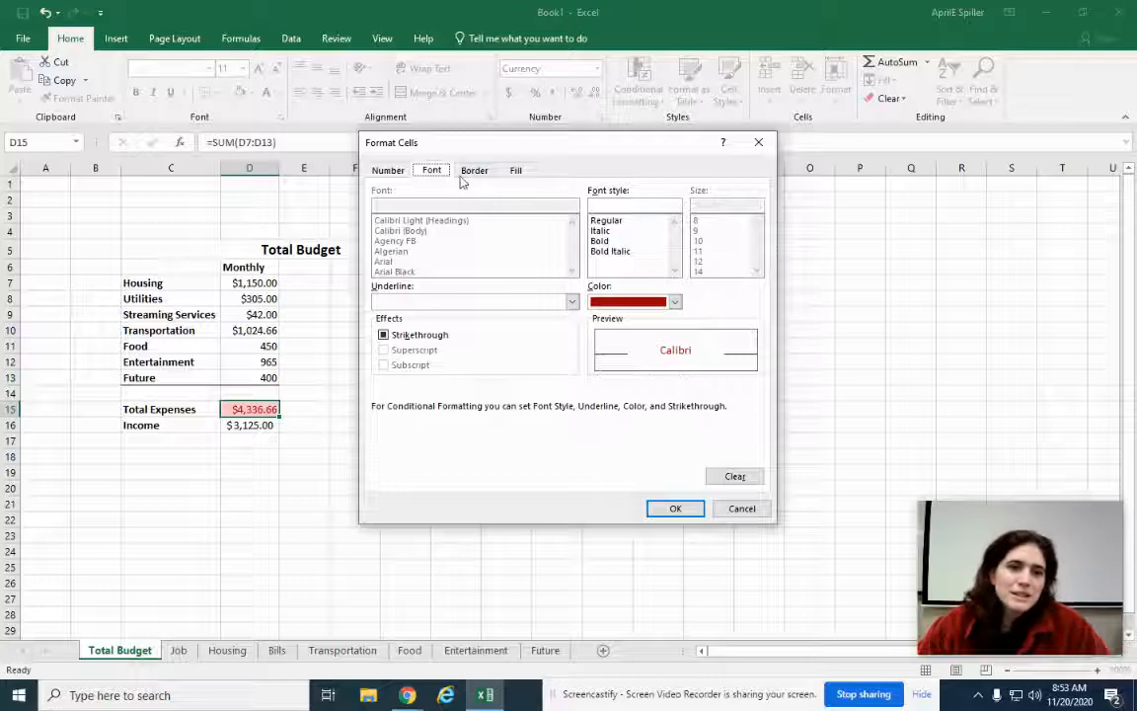
left_click(515, 172)
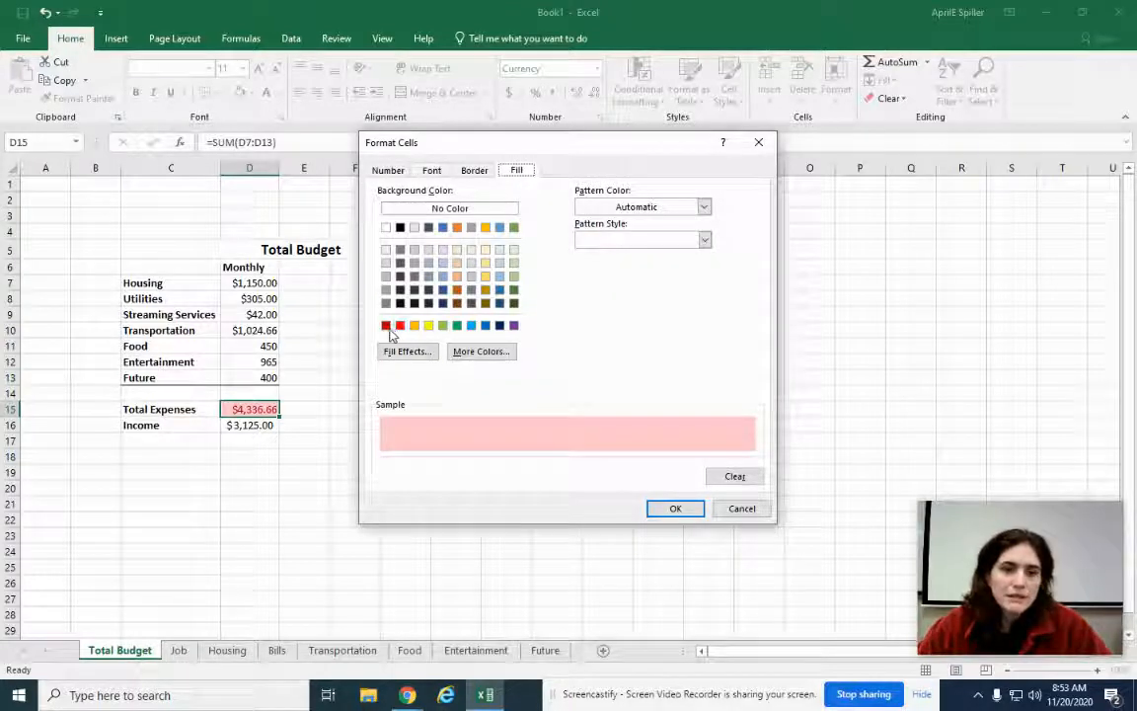
left_click(386, 327)
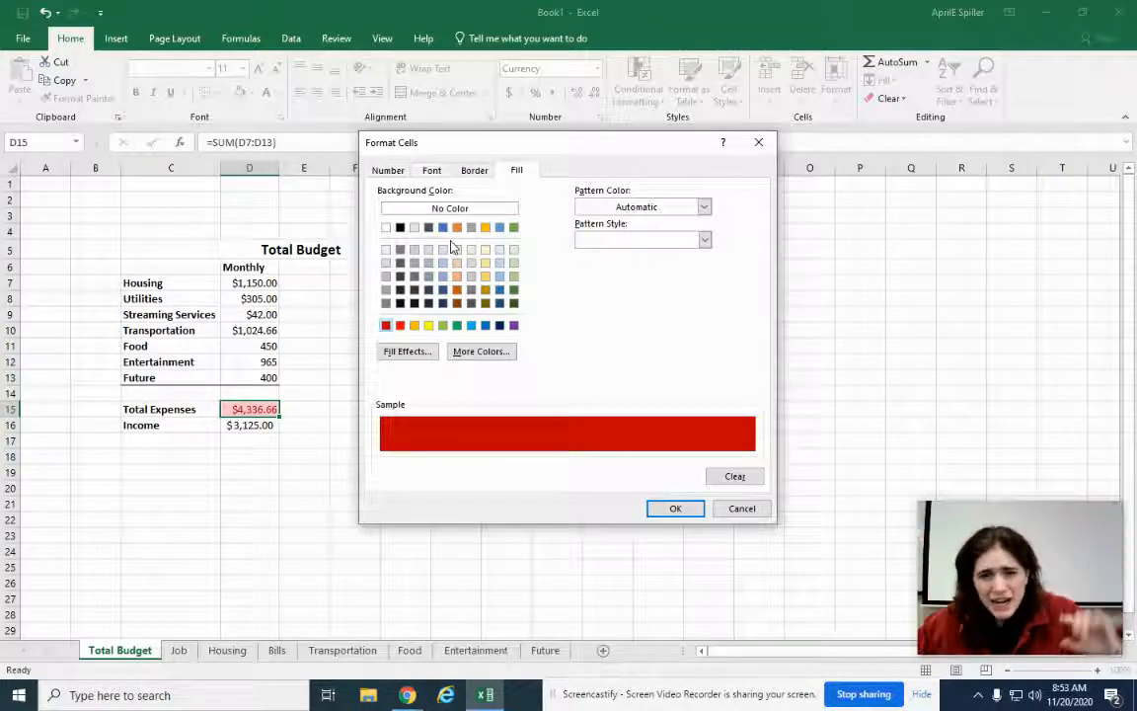
left_click(440, 175)
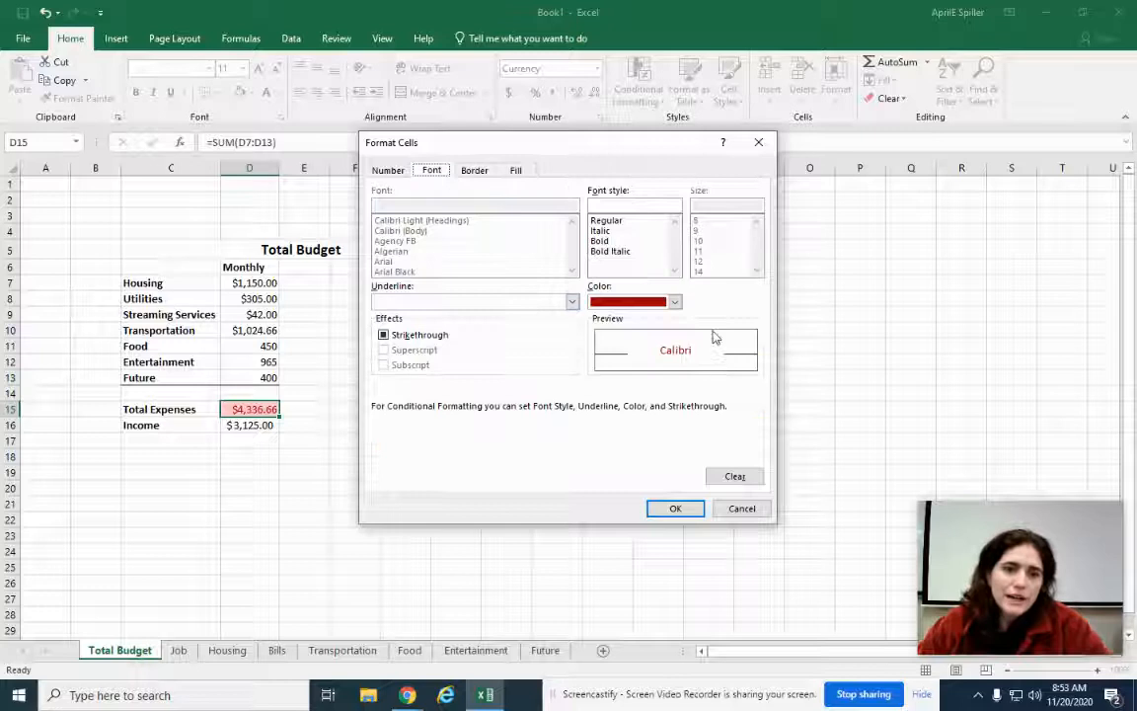
left_click(675, 301)
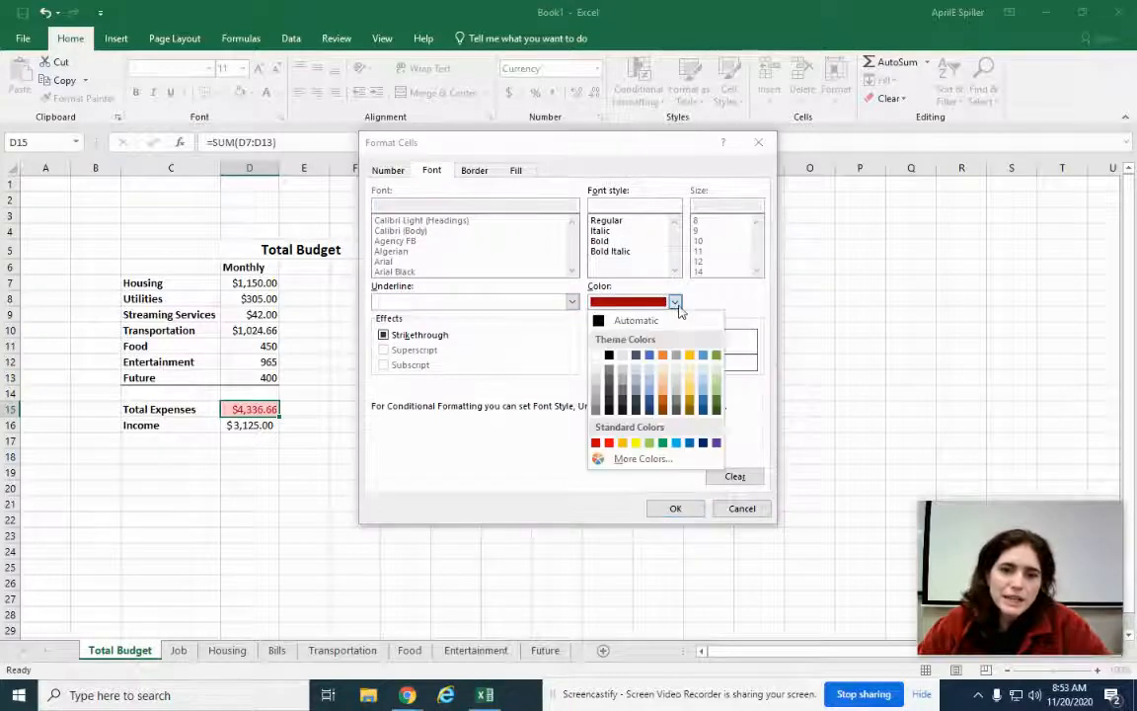
left_click(661, 443)
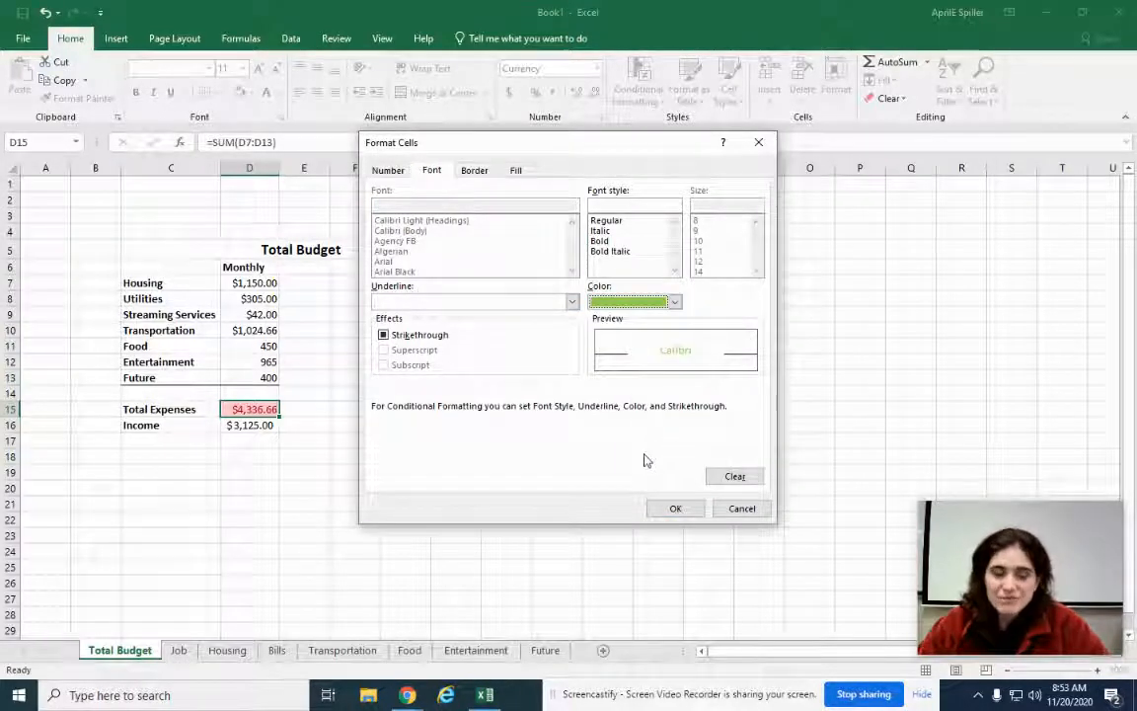
left_click(677, 509)
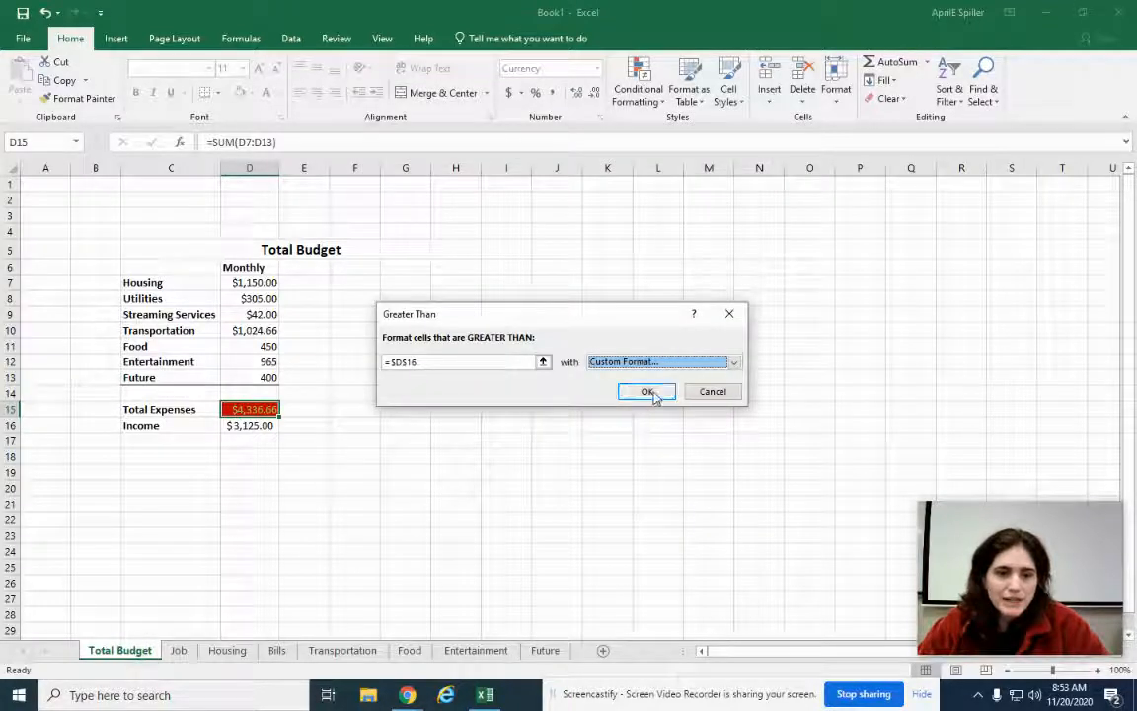
left_click(647, 392)
left_click(340, 487)
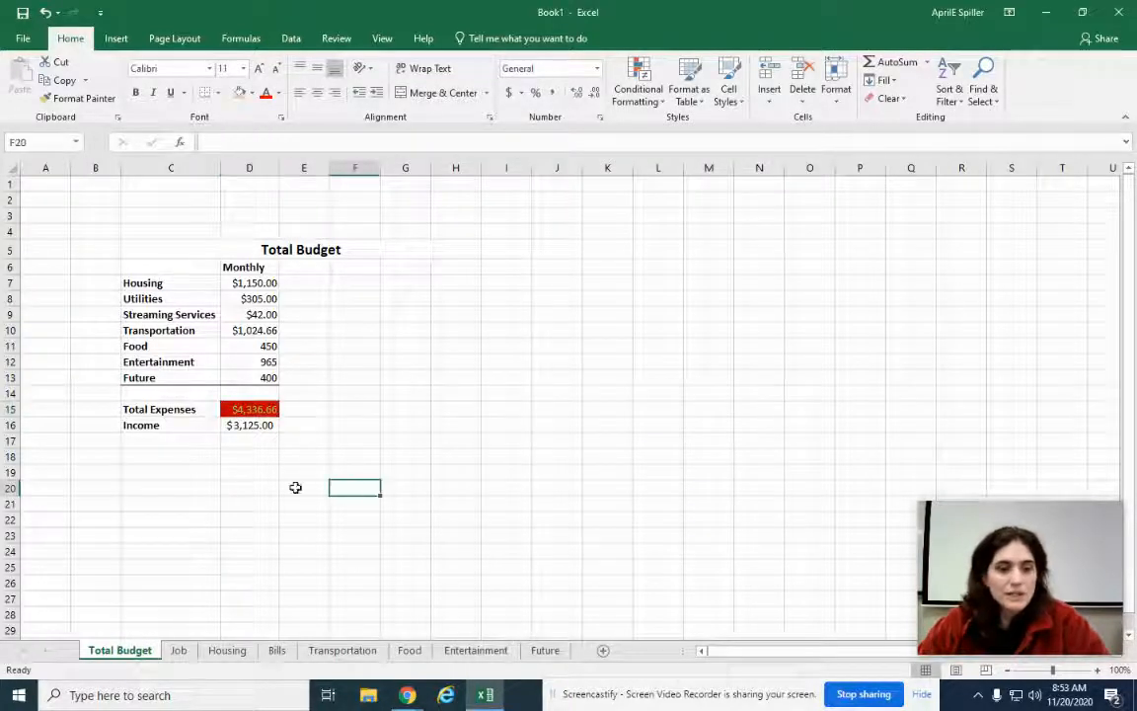
left_click(244, 409)
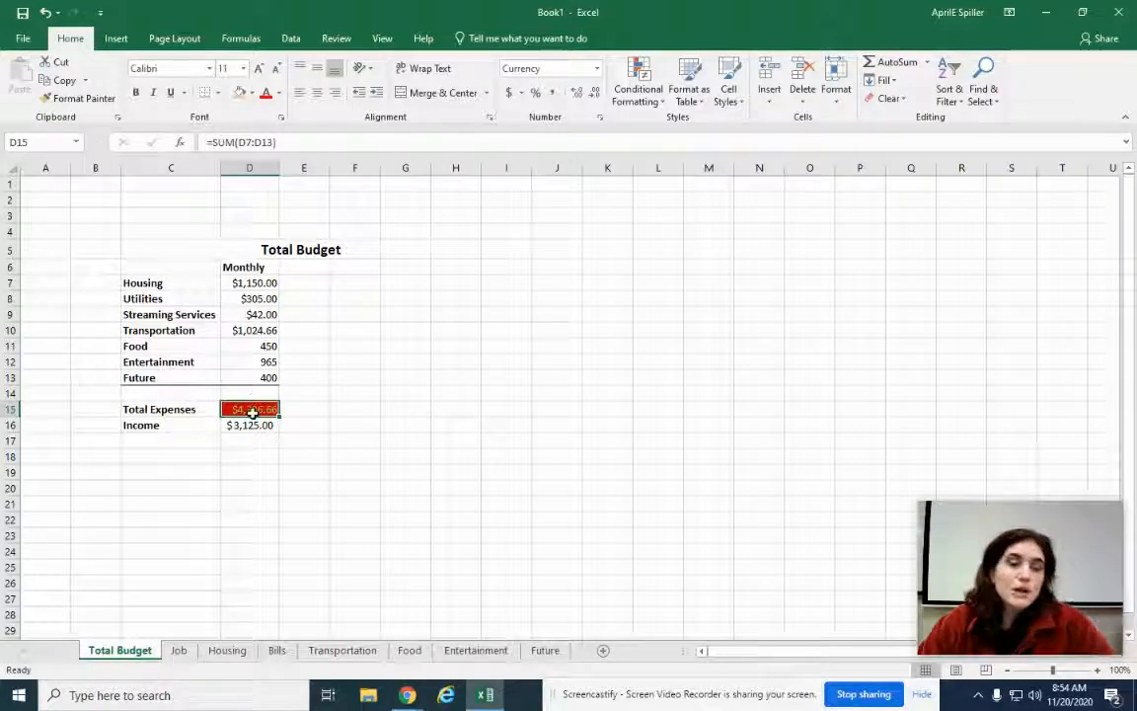
Set the car Amount in Transportation cell D8 to 24000, then go back to Total Budget
left_click(349, 651)
left_click(227, 295)
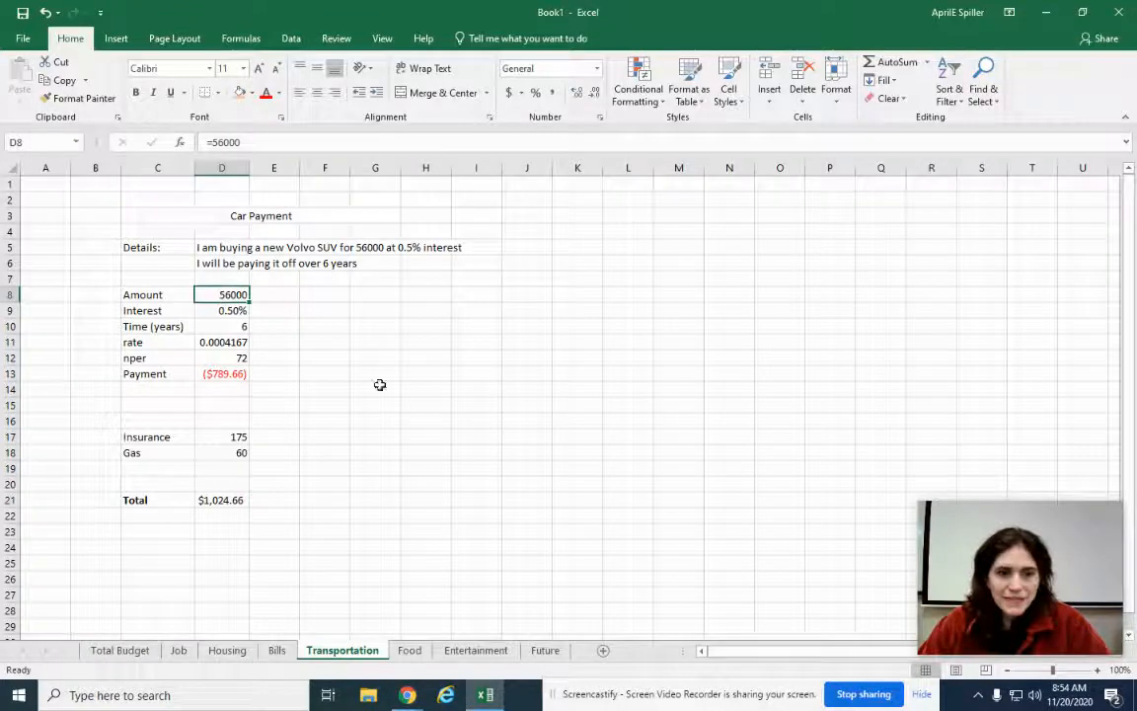
type("2400")
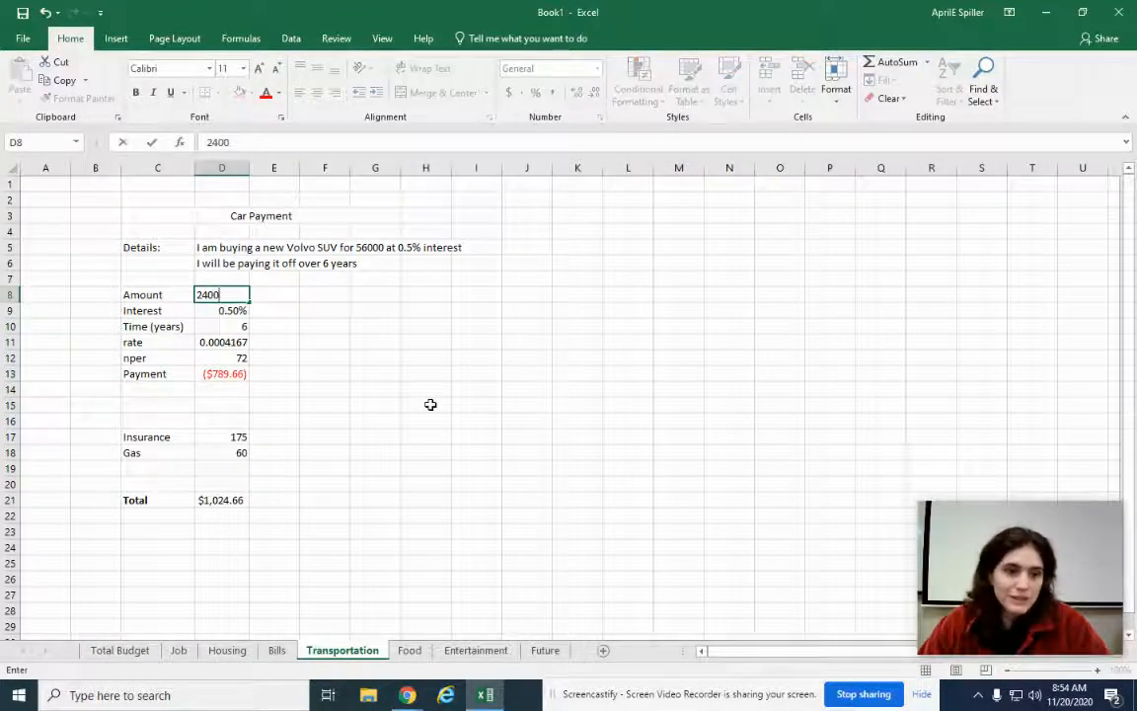
type("0")
key("Return")
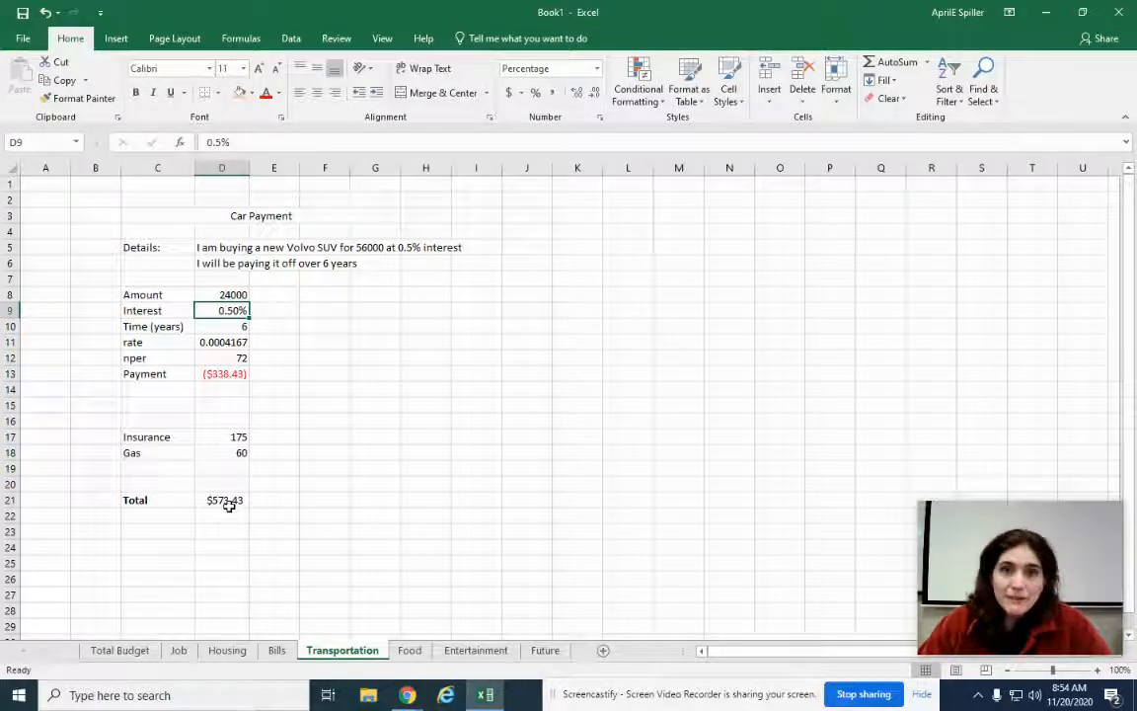
left_click(119, 650)
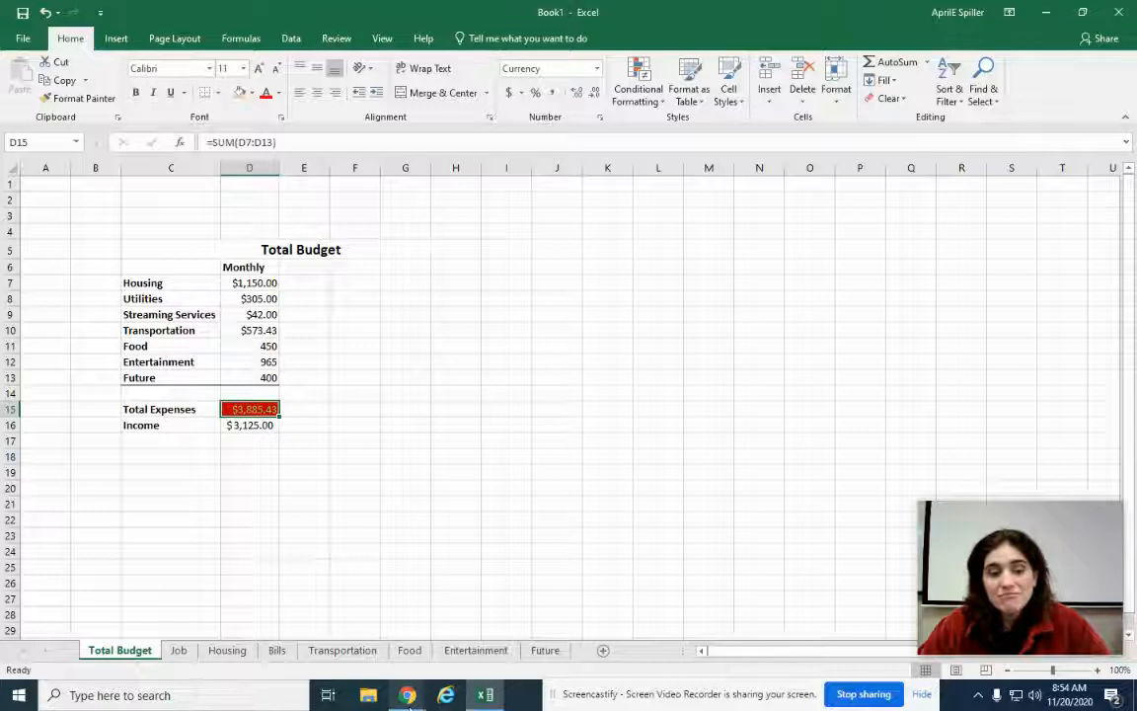
Enter 0 for Moody Gardens and 300 for Vacation on the Entertainment sheet
left_click(476, 649)
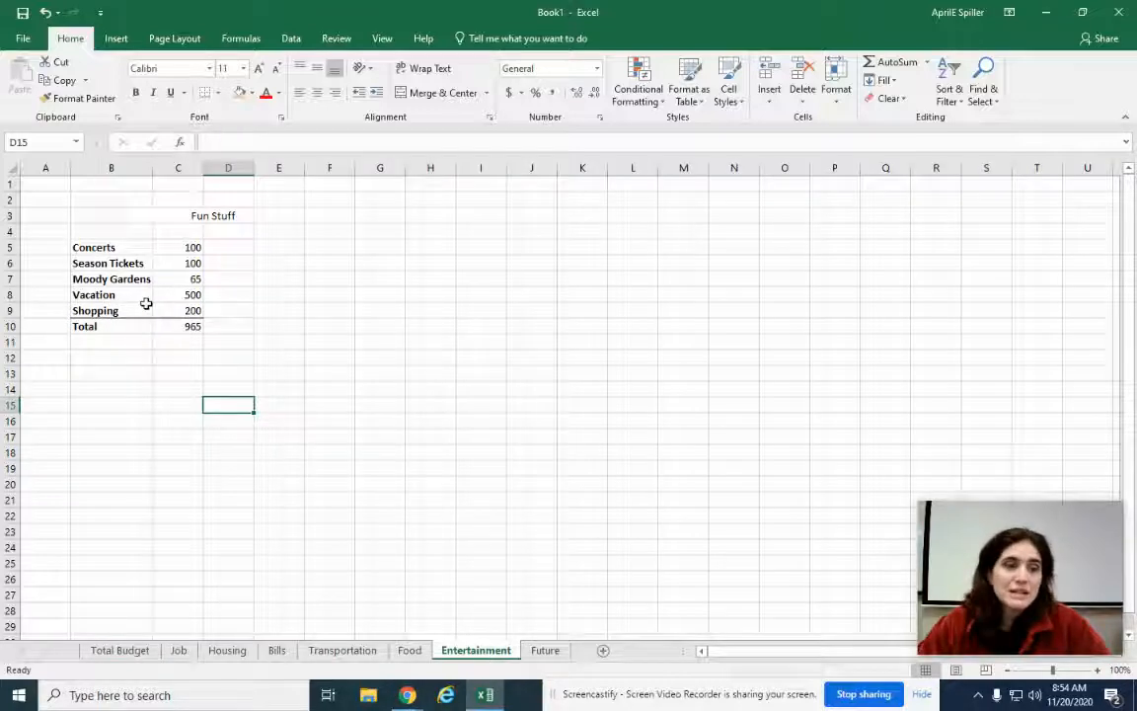
left_click(172, 279)
type("0")
key("Return")
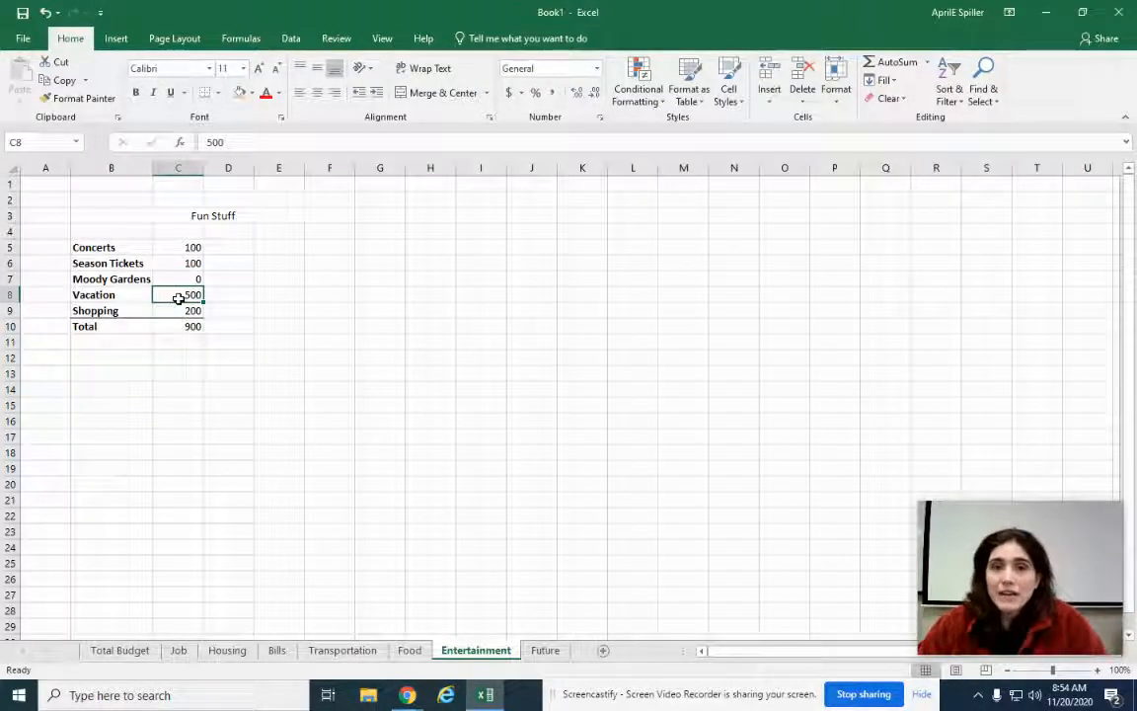
type("300")
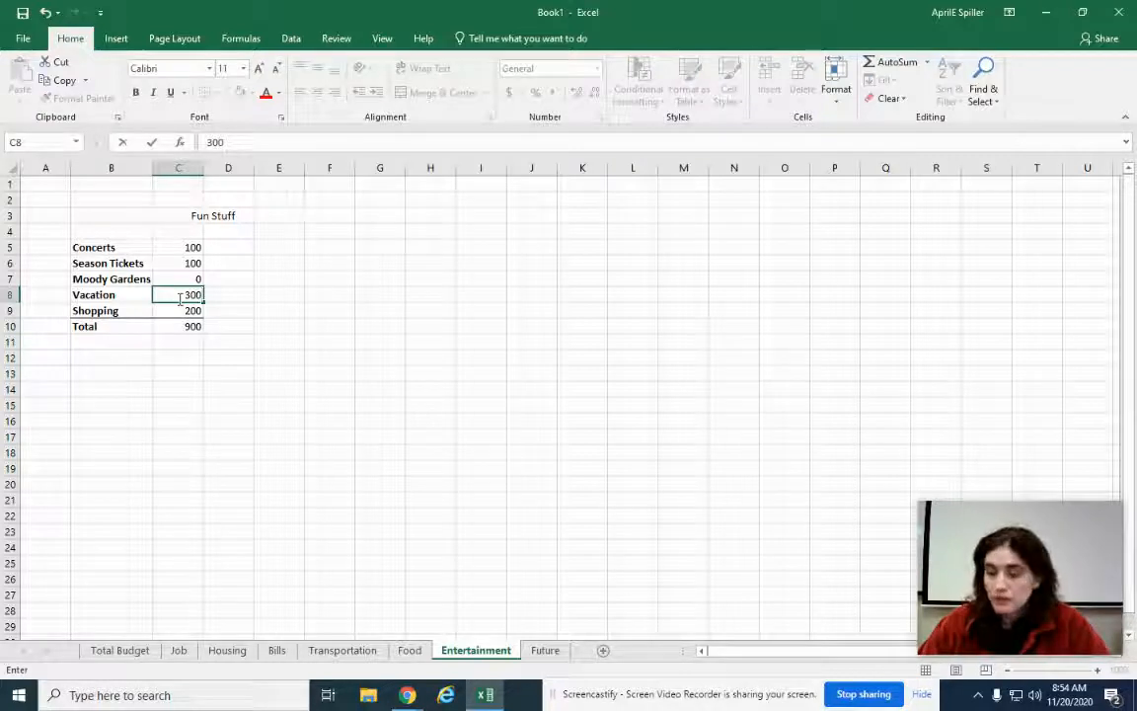
key("Return")
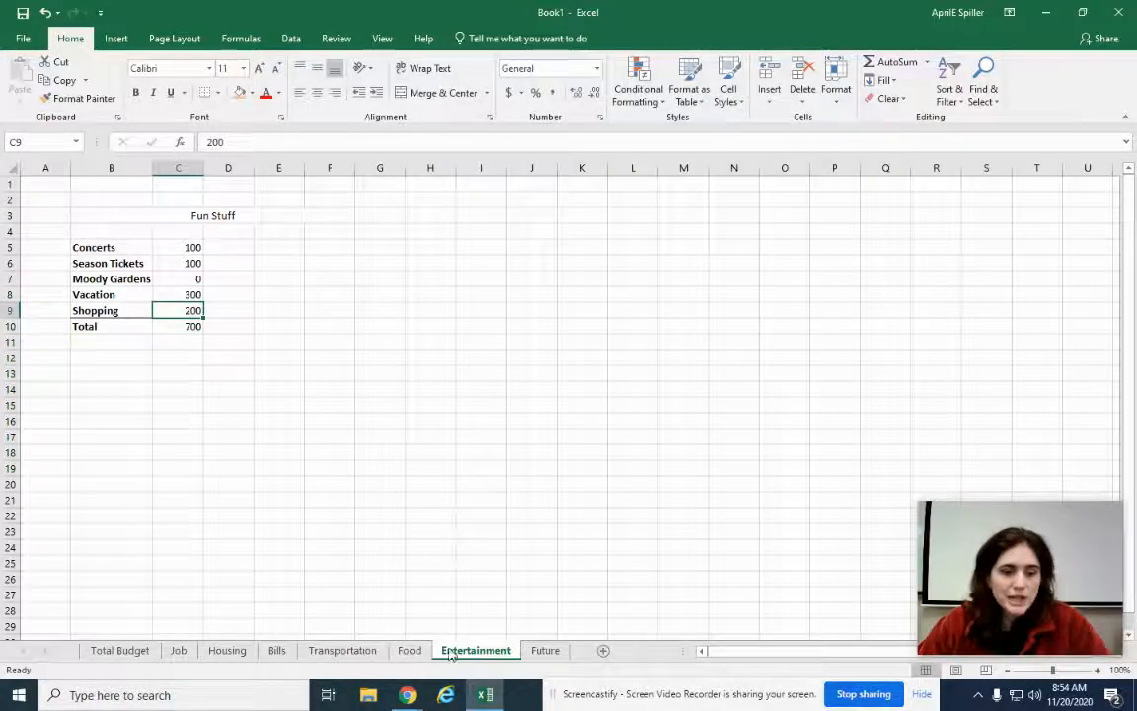
left_click(123, 654)
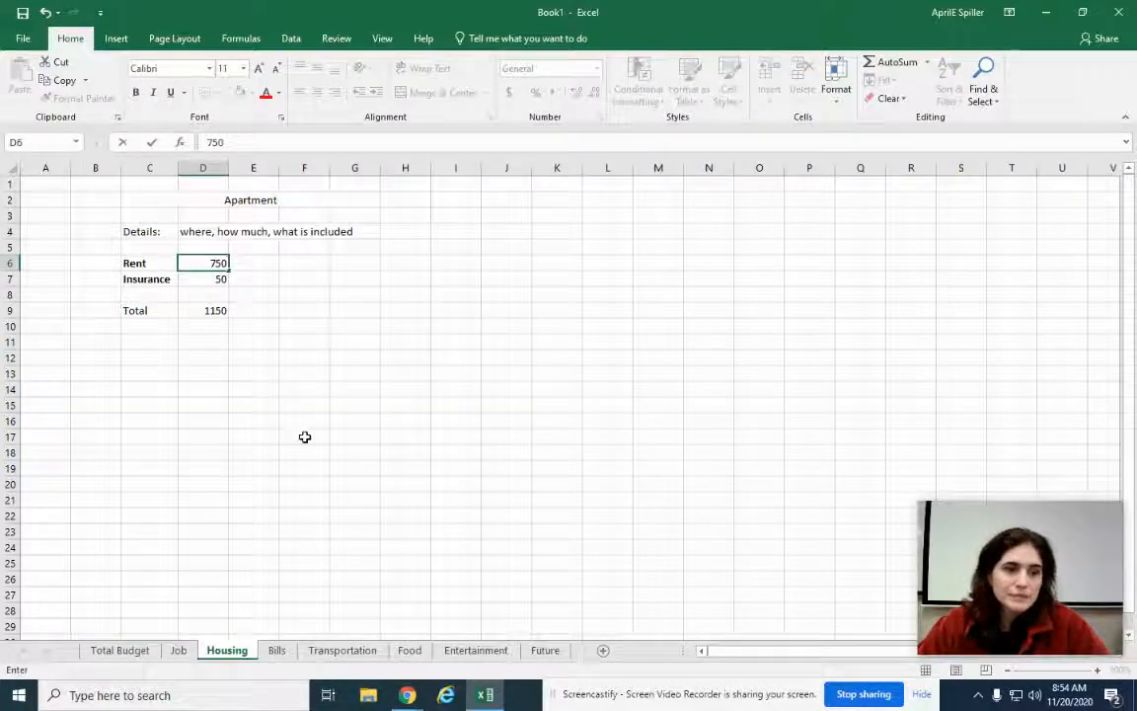
Look over the Housing and Future sheets, returning to Total Budget
left_click(304, 436)
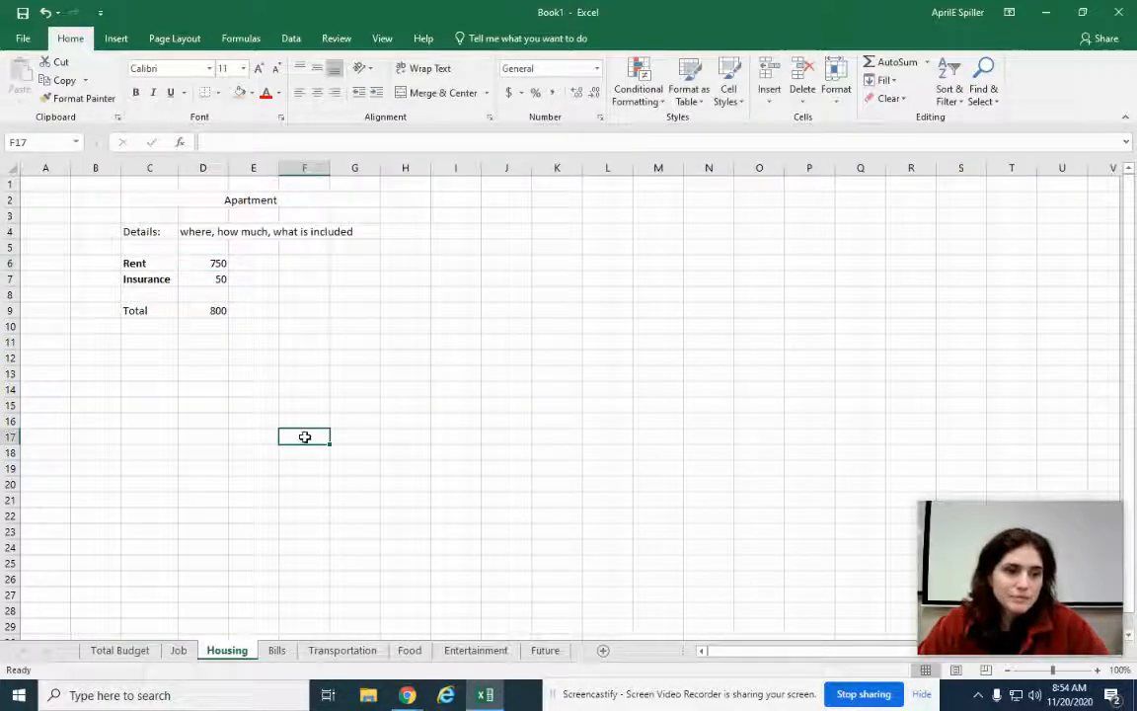
left_click(126, 649)
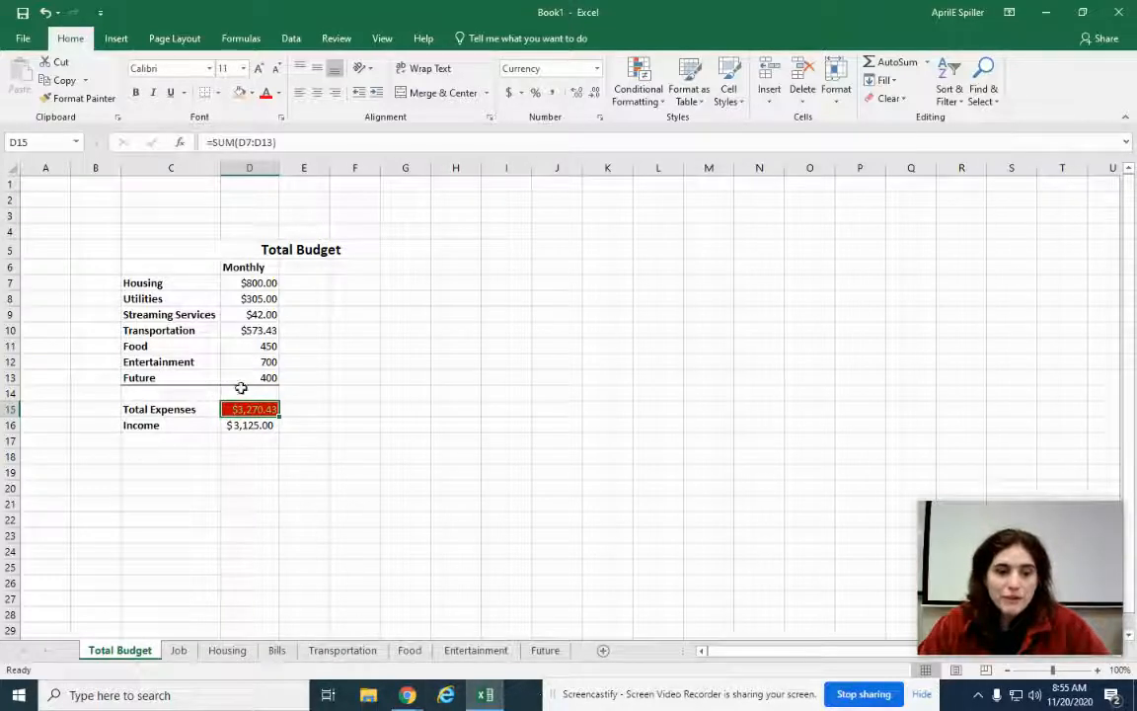
left_click(545, 651)
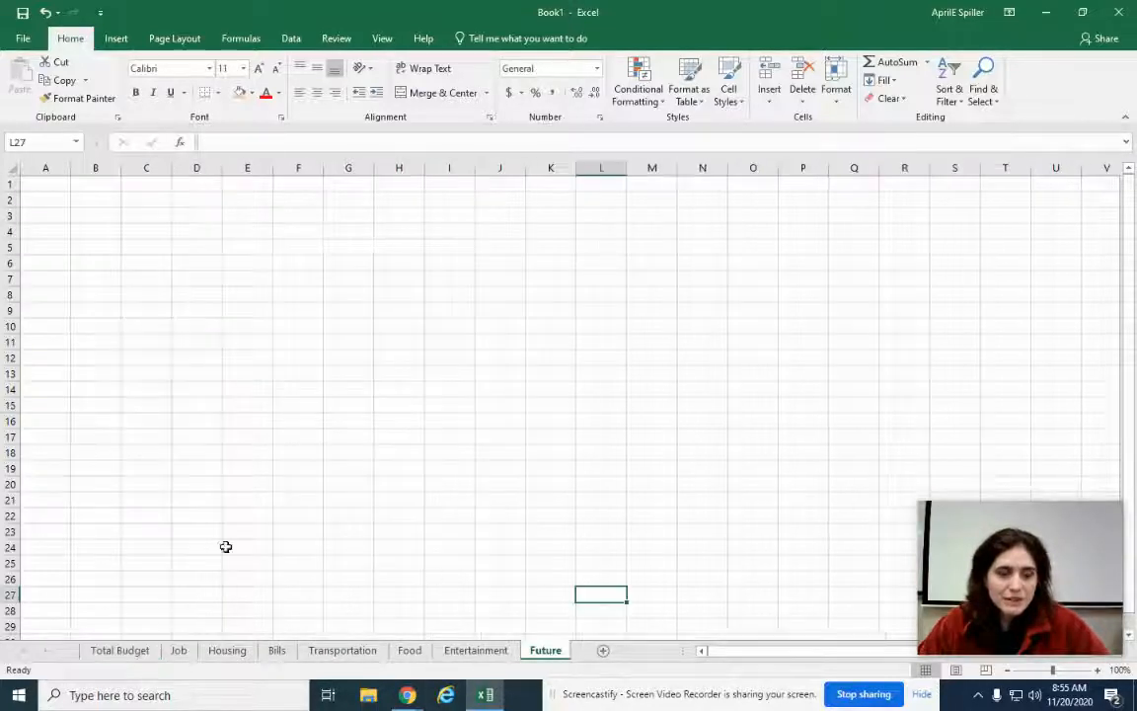
left_click(109, 650)
Enter 200 as the Future amount in D13 and check Total Expenses
left_click(258, 377)
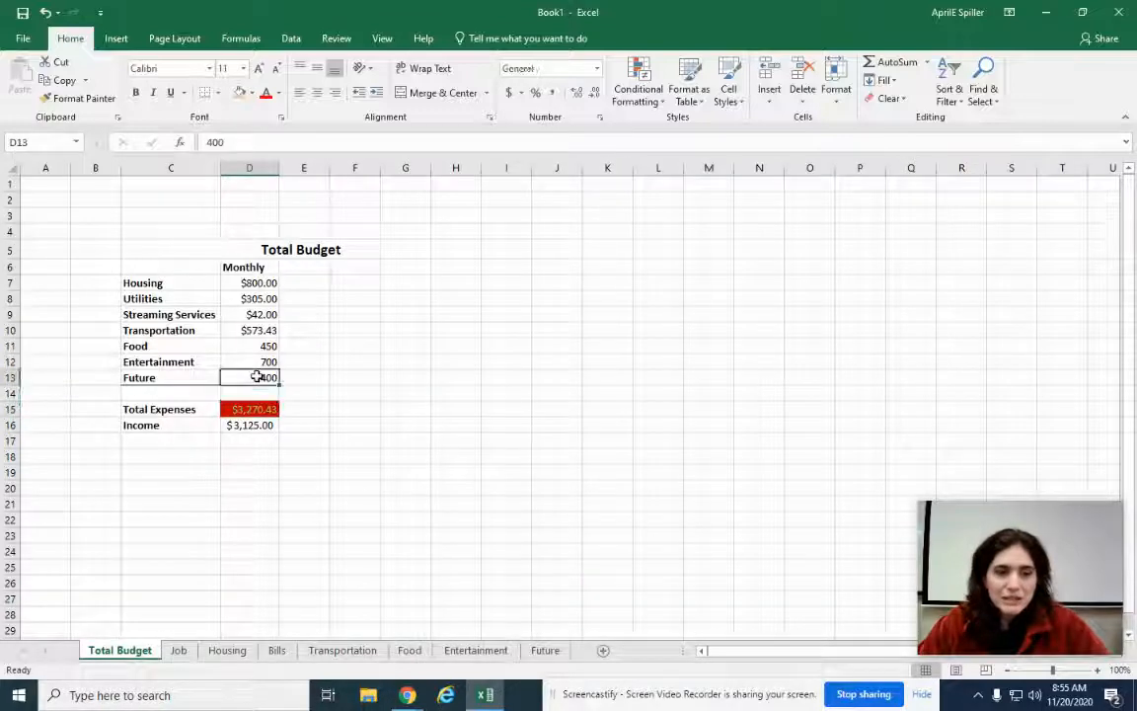
type("200")
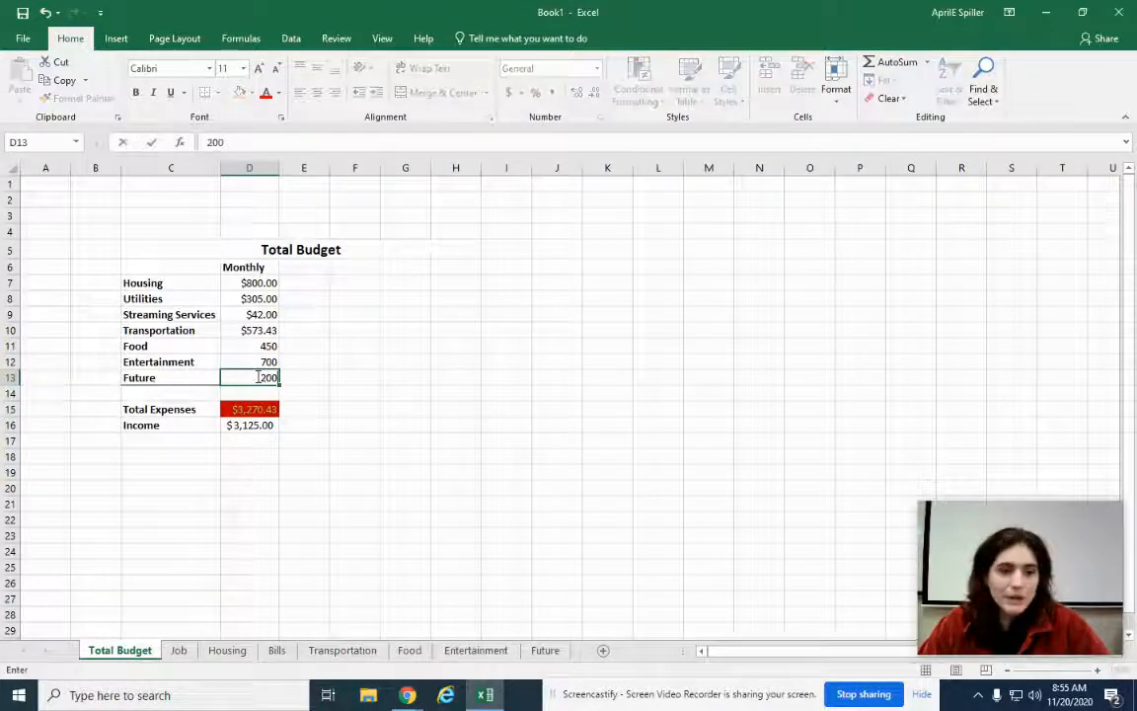
key("Return")
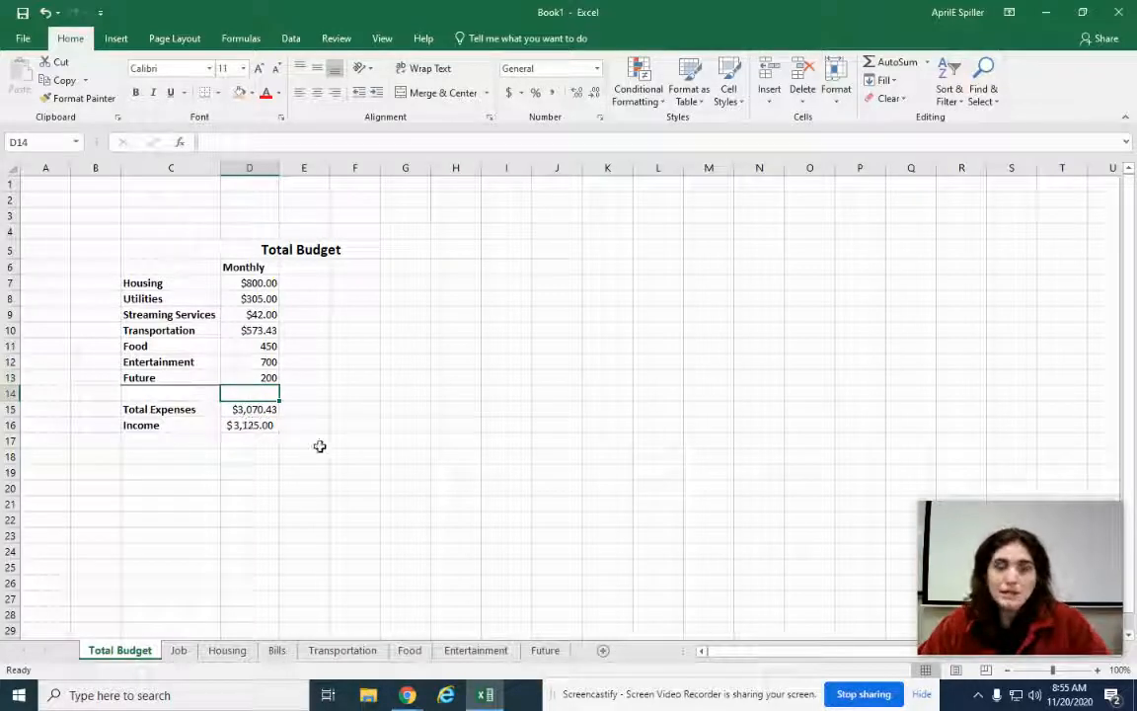
left_click(250, 409)
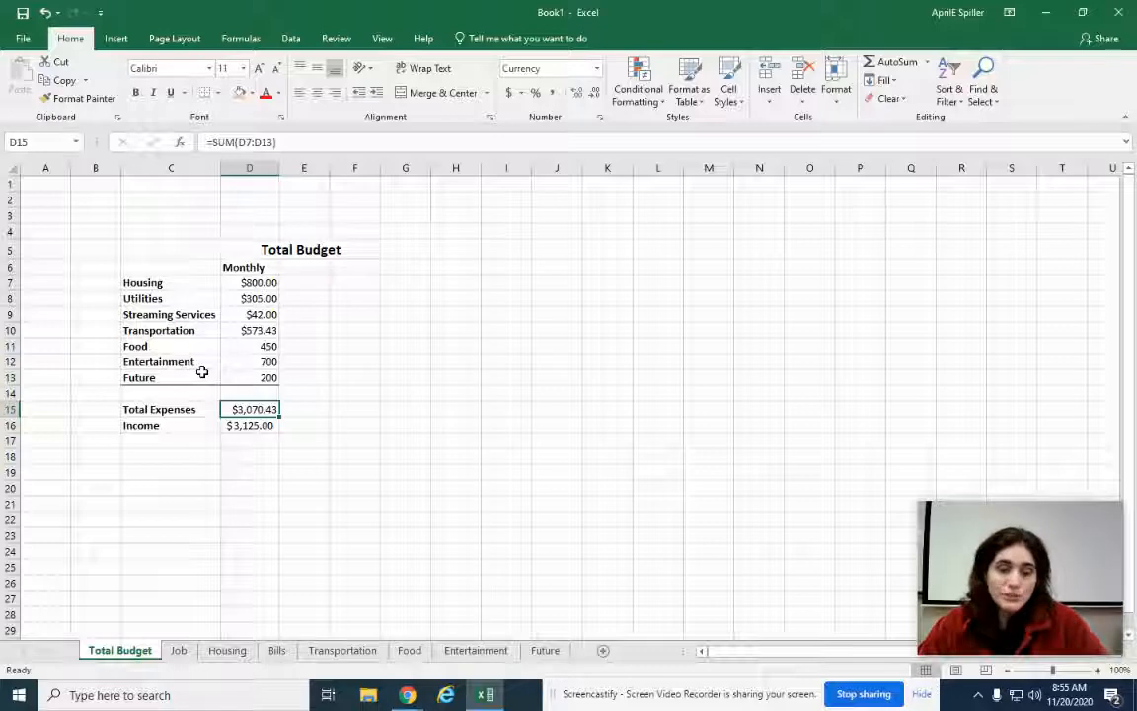
Minimize Excel, switch to the Untitled Google Sheets spreadsheet and select the Expenses value 6500
left_click(1047, 13)
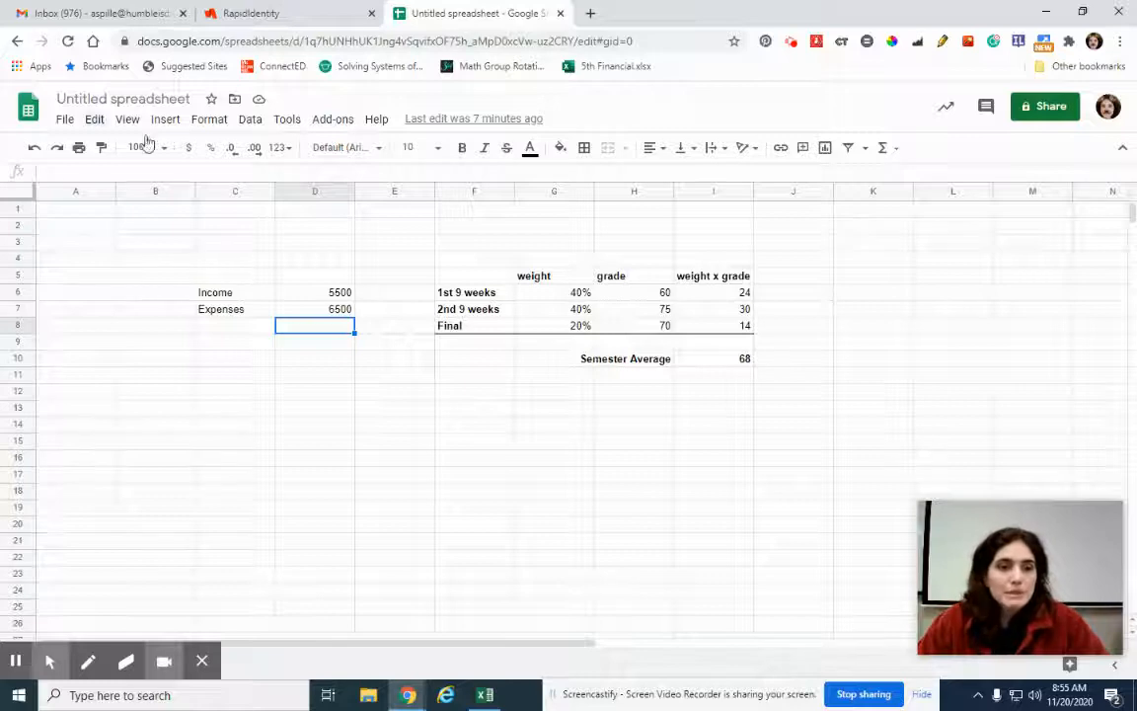
left_click(485, 695)
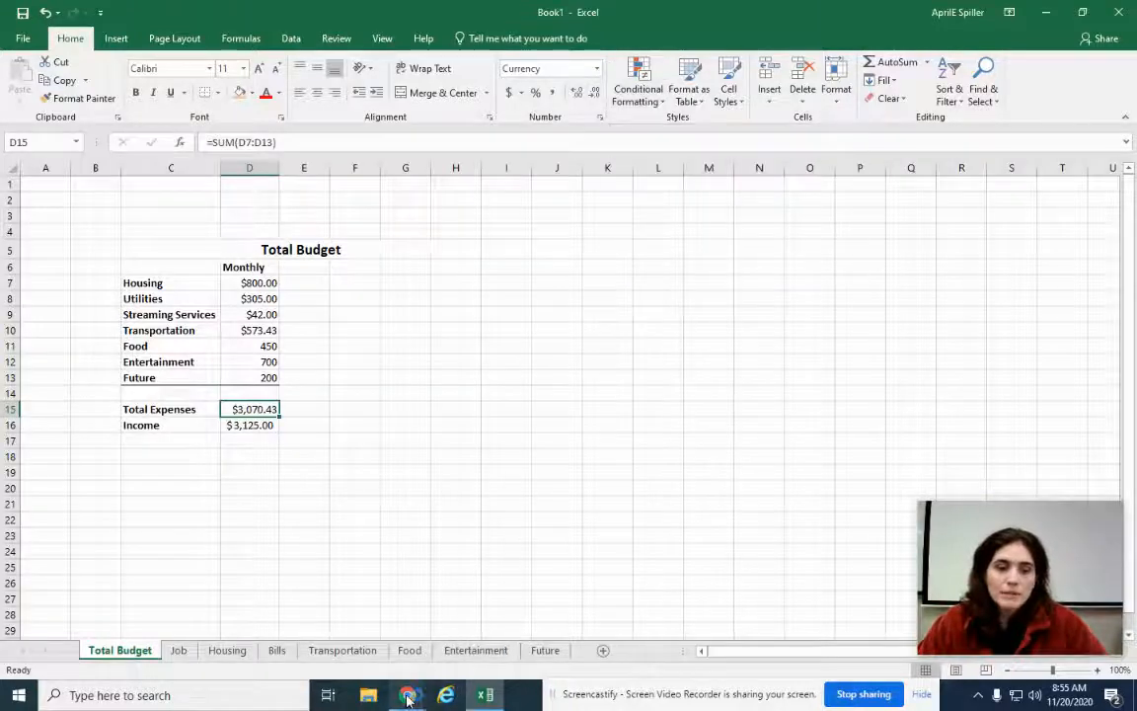
mouse_move(406, 693)
left_click(261, 575)
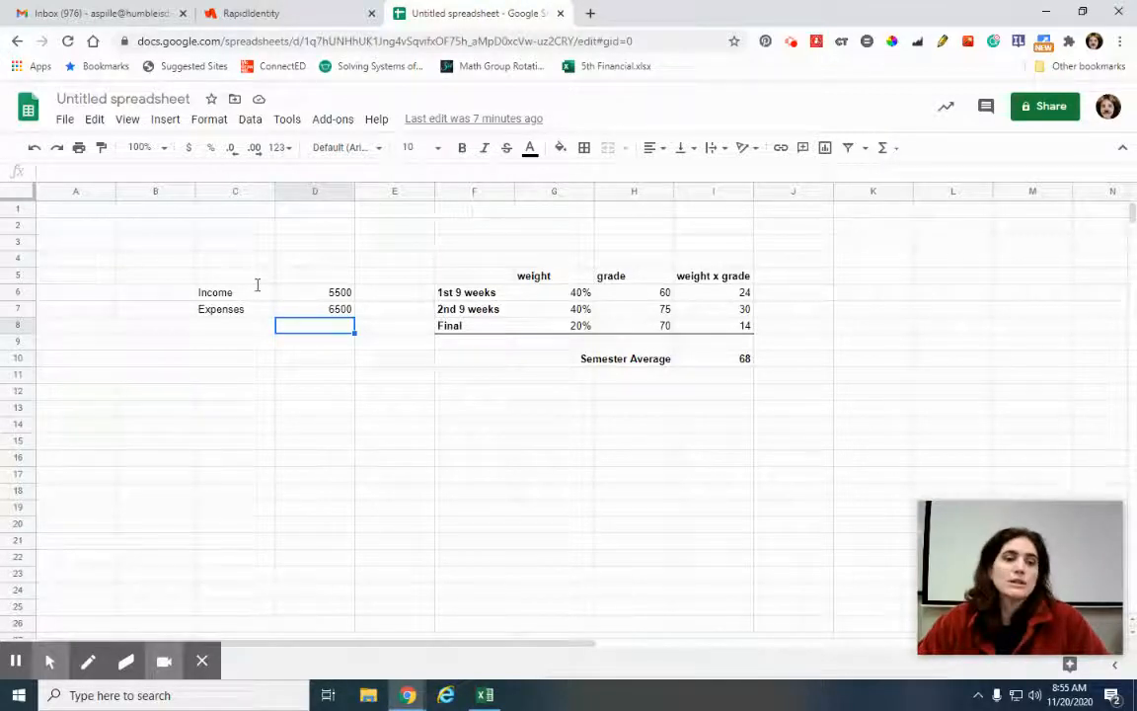
left_click(312, 312)
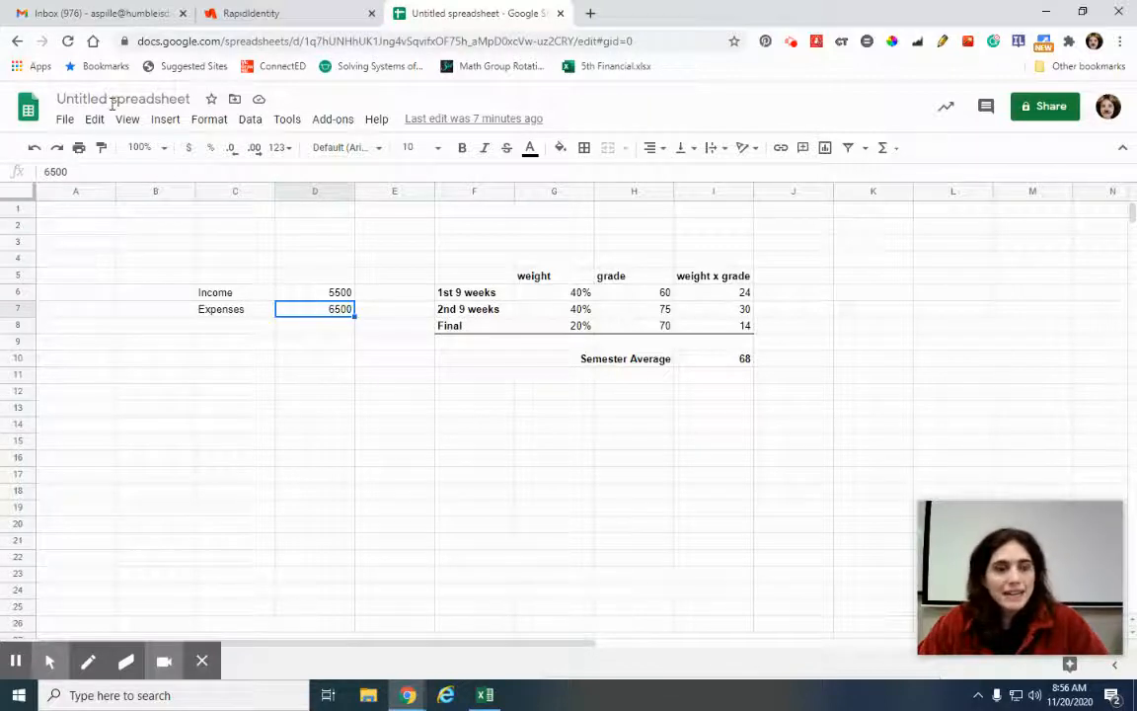
Open conditional formatting for Expenses cell D7 and expand the 'Format cells if' condition list
left_click(208, 120)
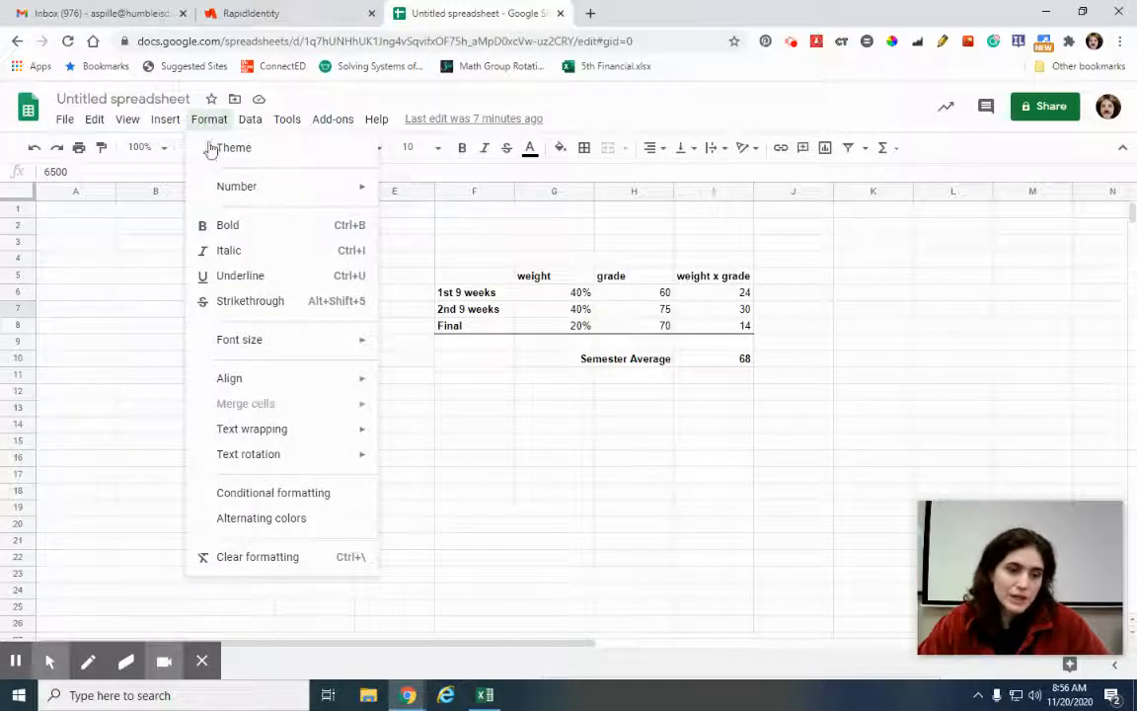
left_click(261, 503)
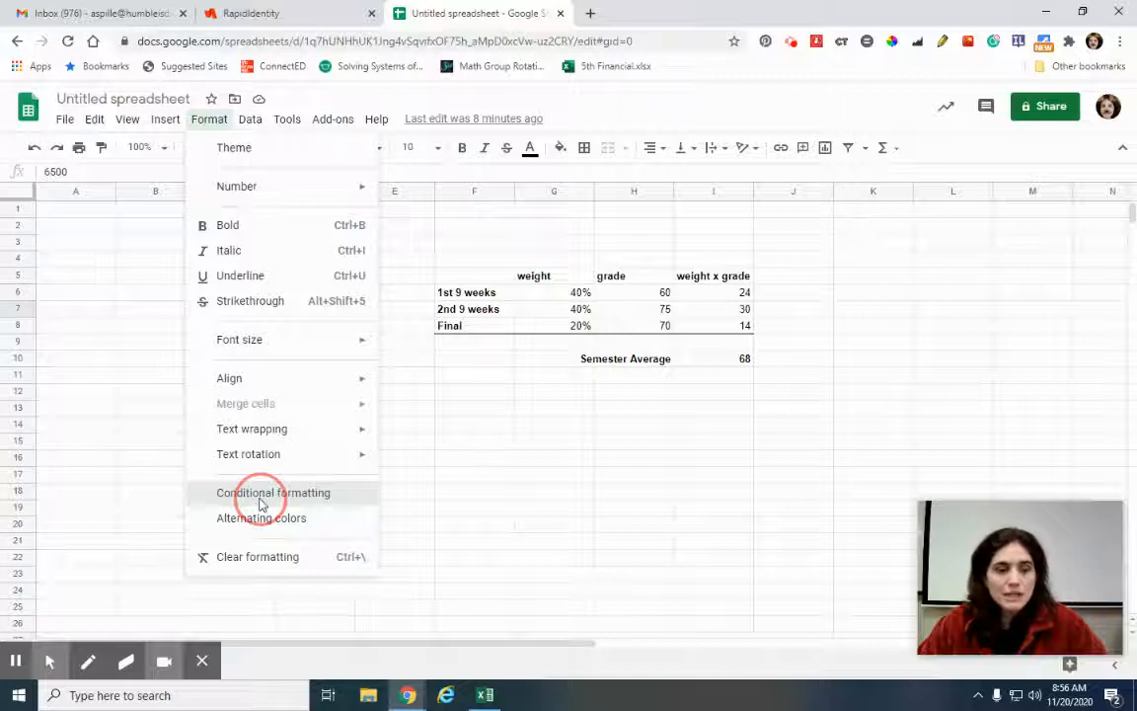
left_click_drag(888, 577, 322, 521)
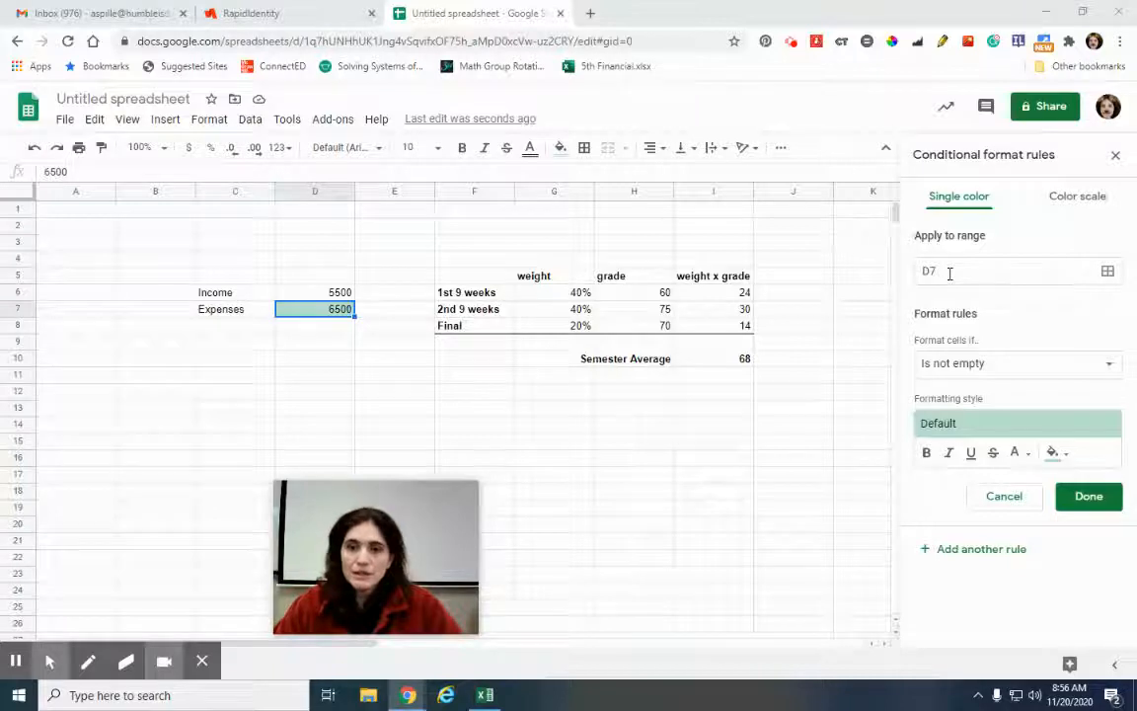
left_click(1009, 371)
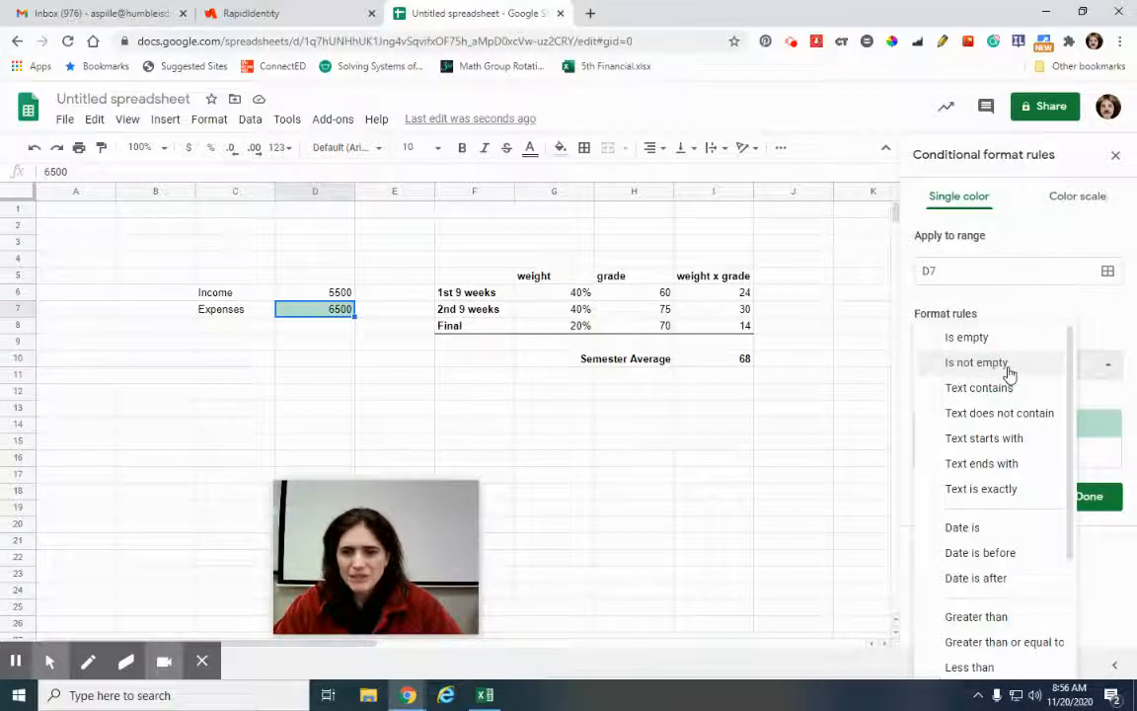
scroll(1020, 590, "down", 3)
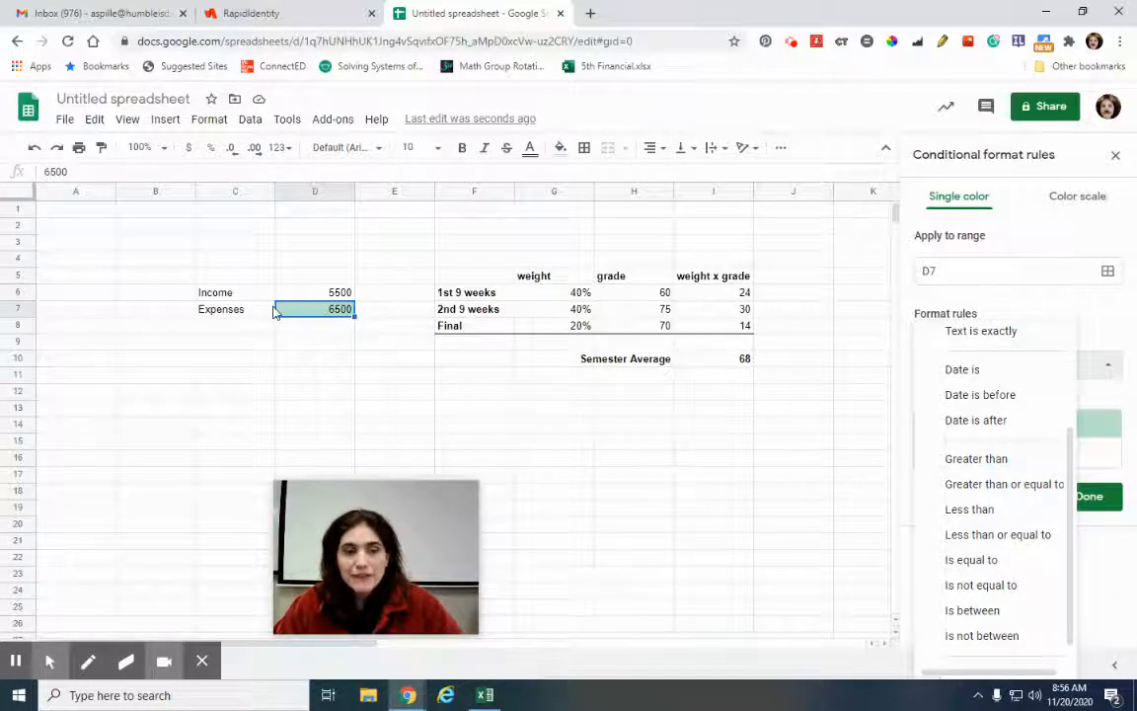
Set the D7 rule to 'Greater than' with a red fill, then begin entering its value
left_click(973, 462)
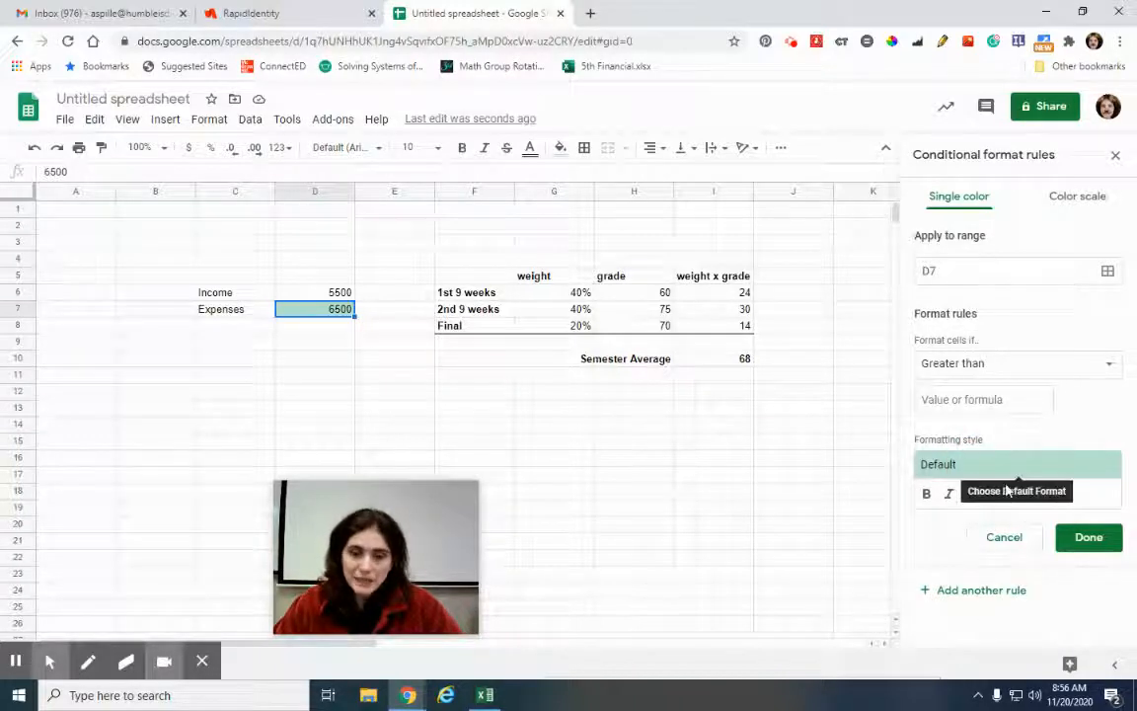
left_click(1052, 493)
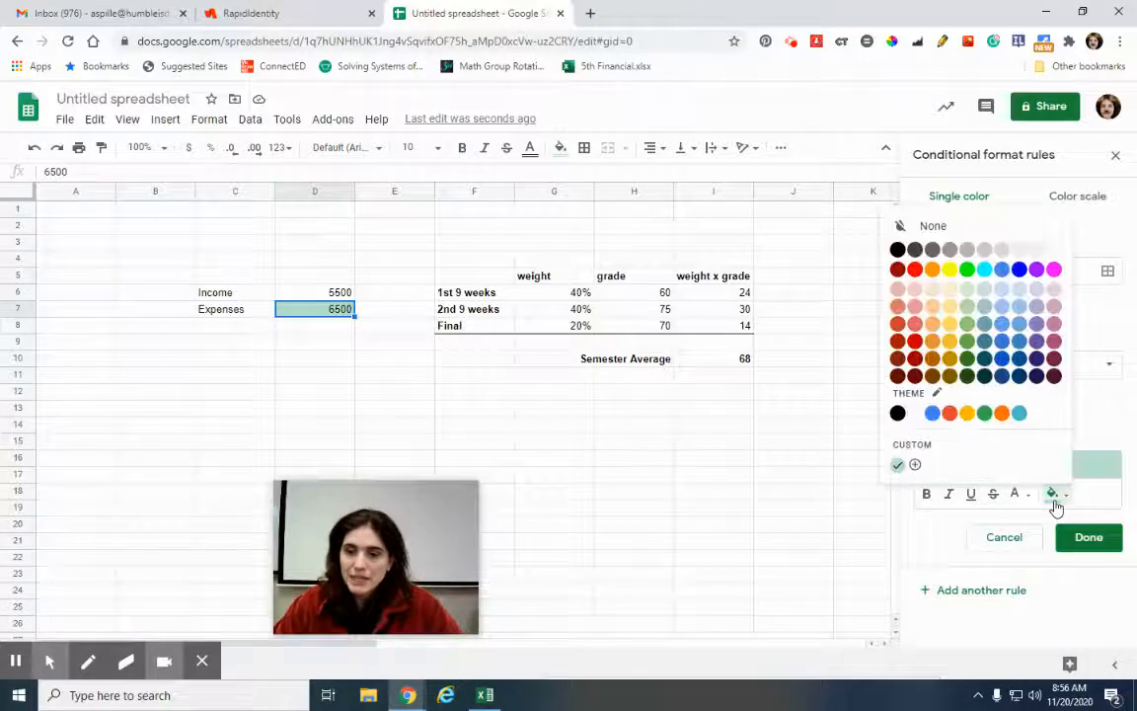
left_click(916, 342)
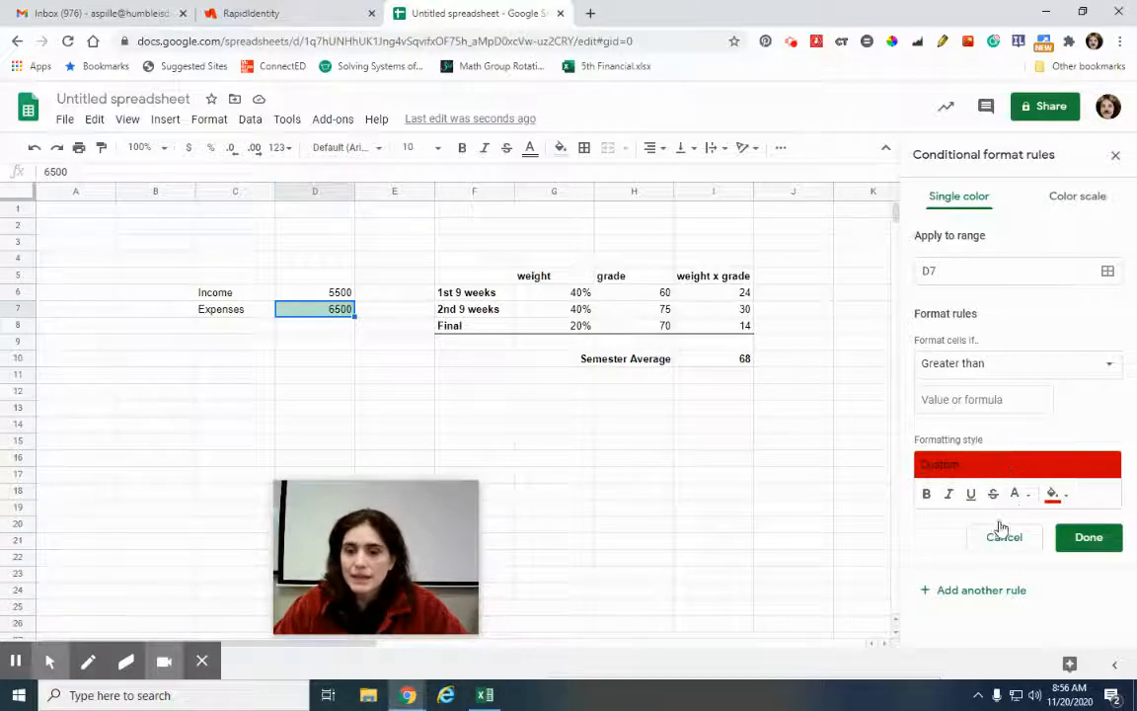
left_click(1023, 494)
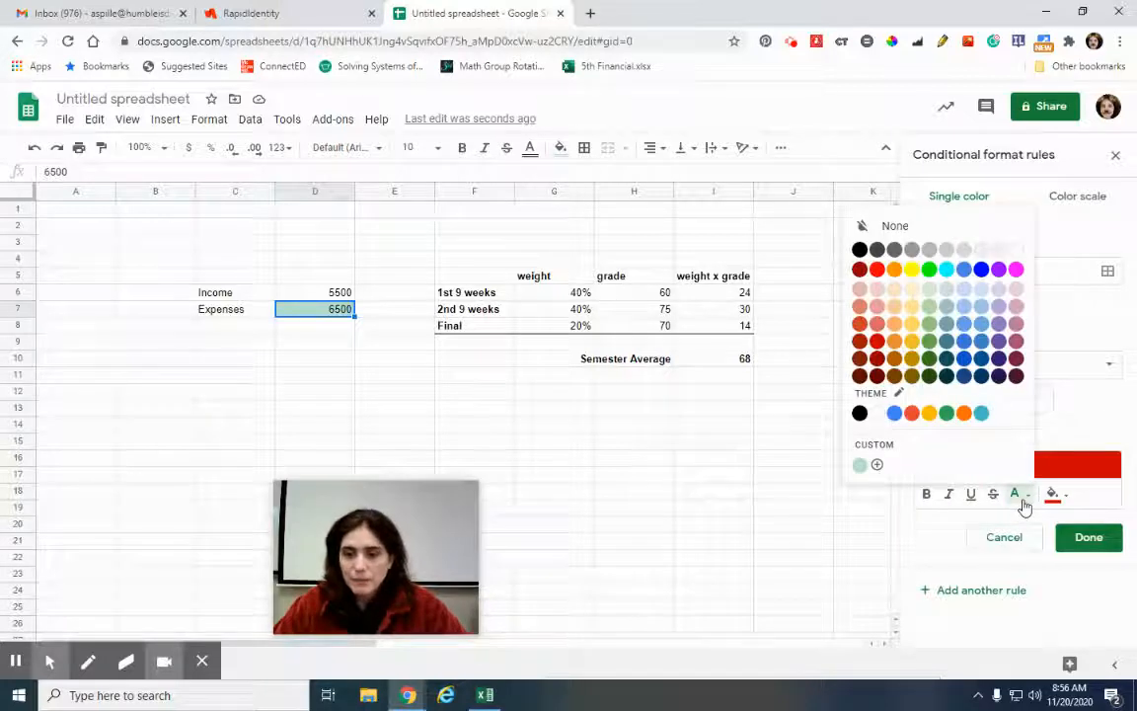
left_click(1020, 258)
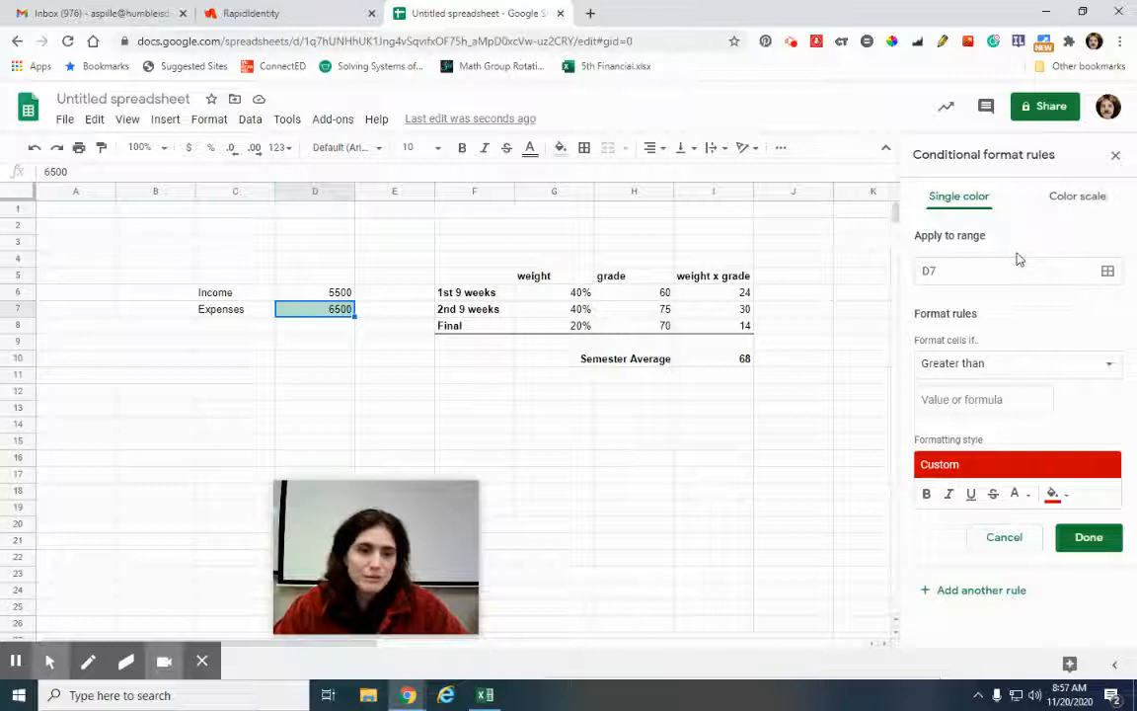
left_click(1079, 551)
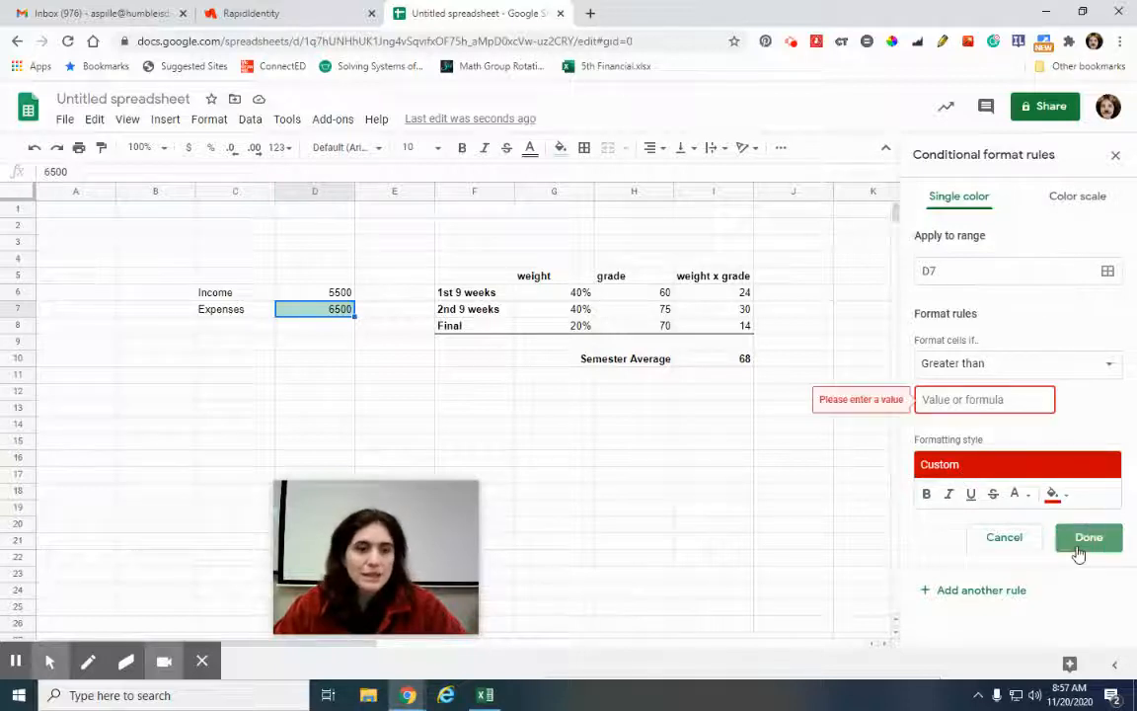
left_click(998, 399)
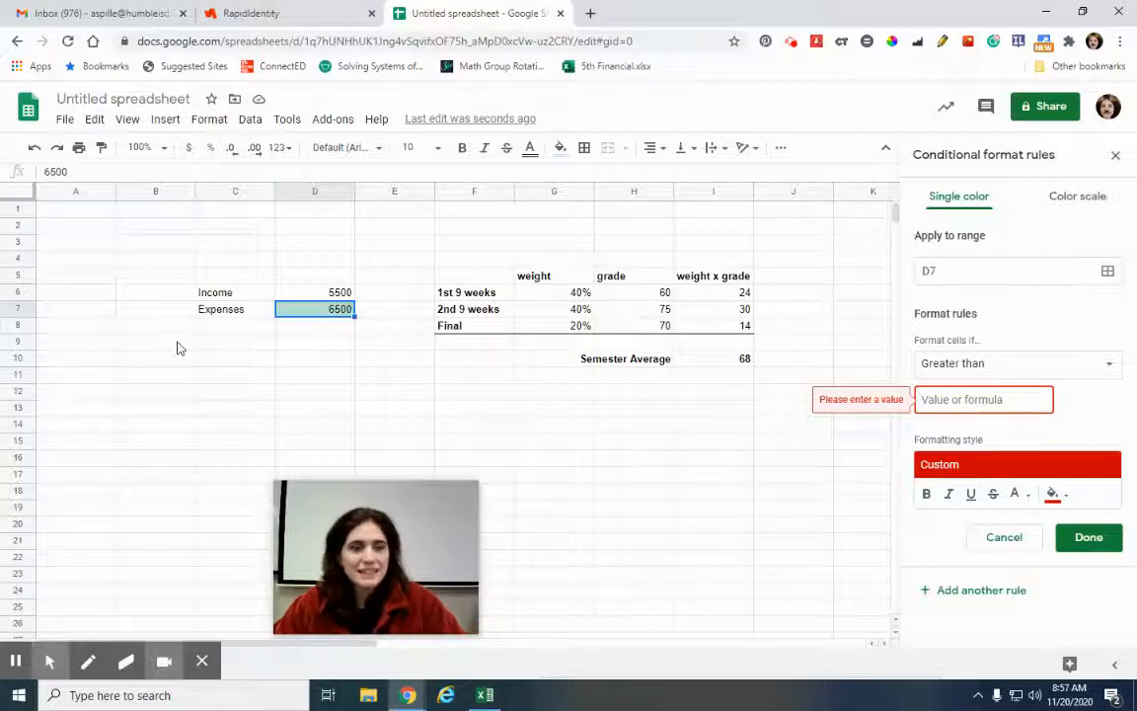
Drop the attempted D6 reference and save the Expenses rule with a 5500 threshold
left_click(299, 302)
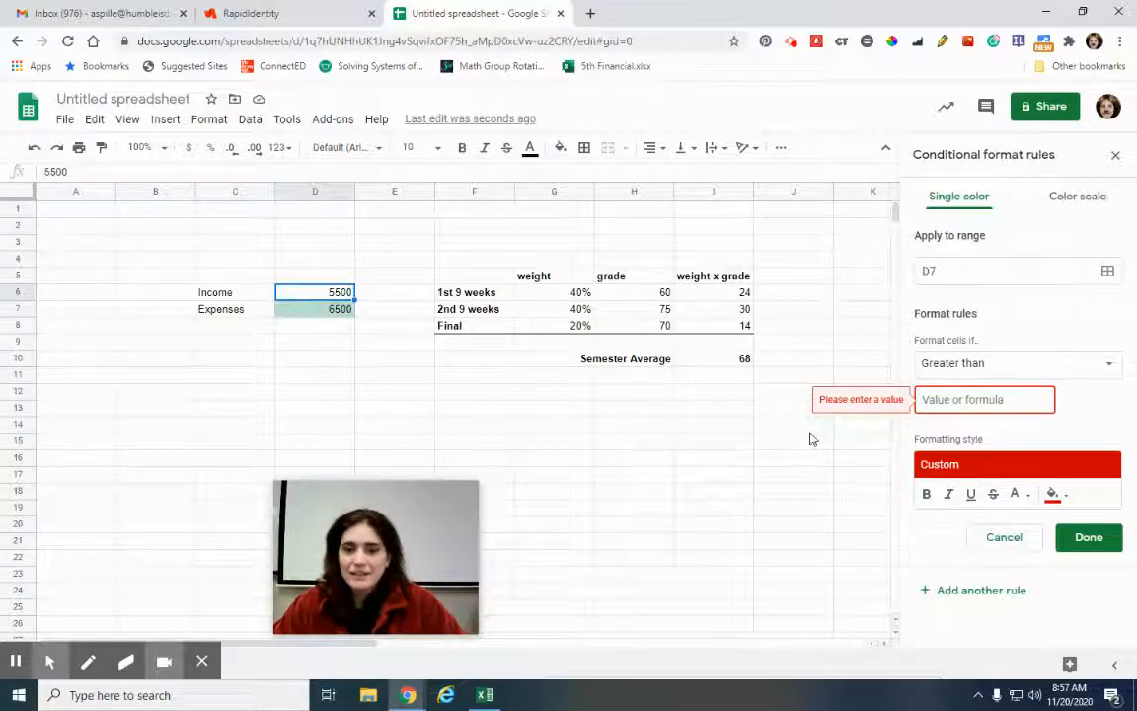
left_click(954, 397)
type("=")
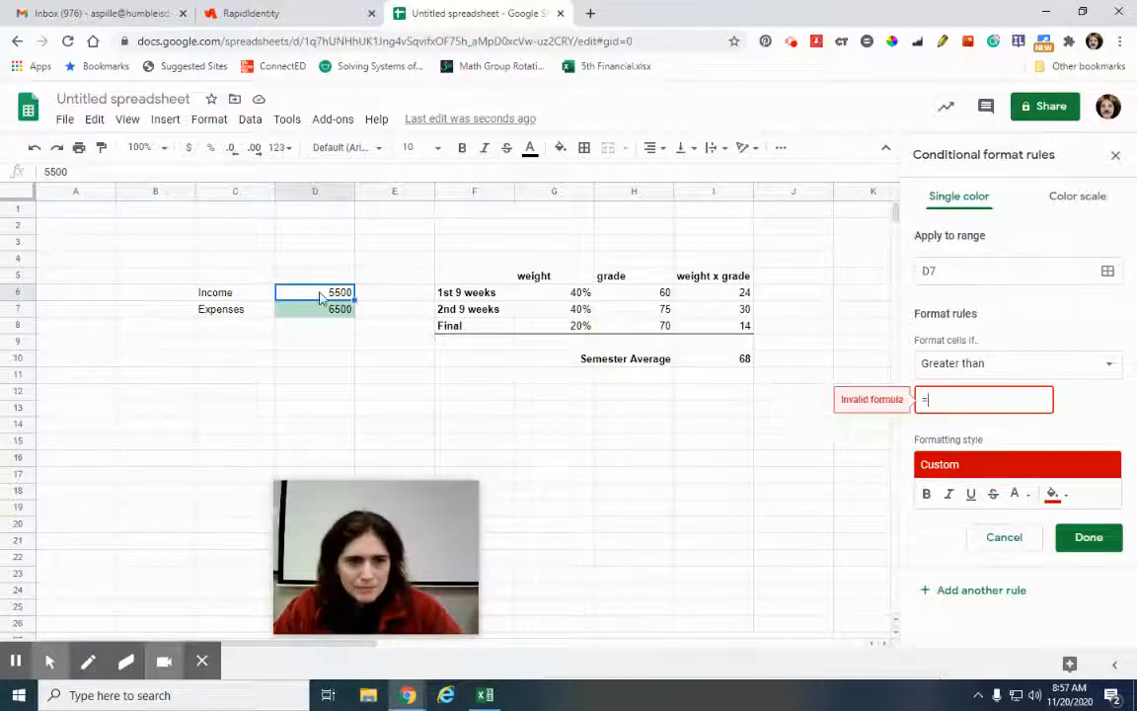
double_click(322, 292)
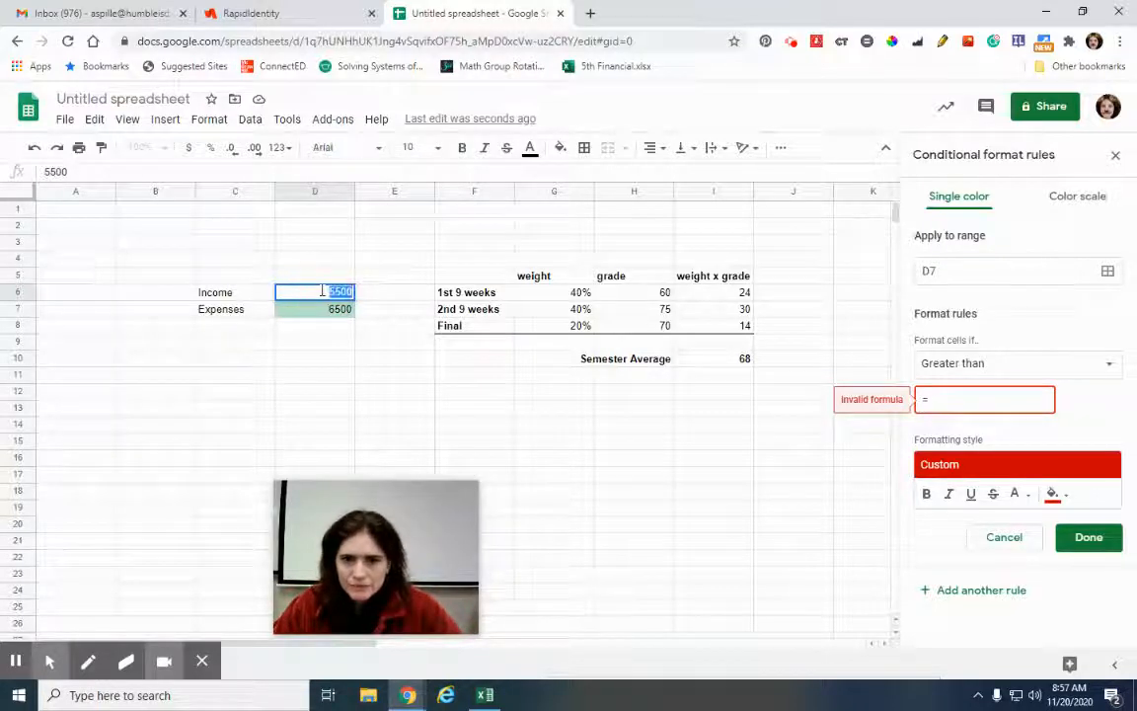
left_click(450, 394)
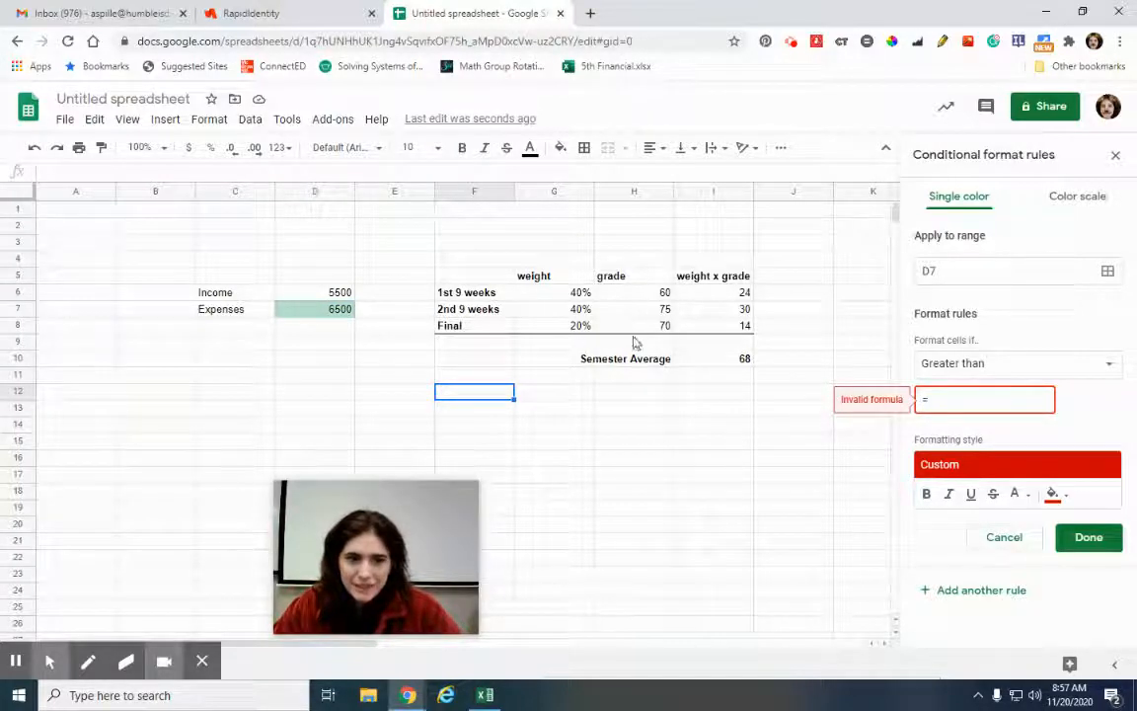
key("BackSpace")
type("5")
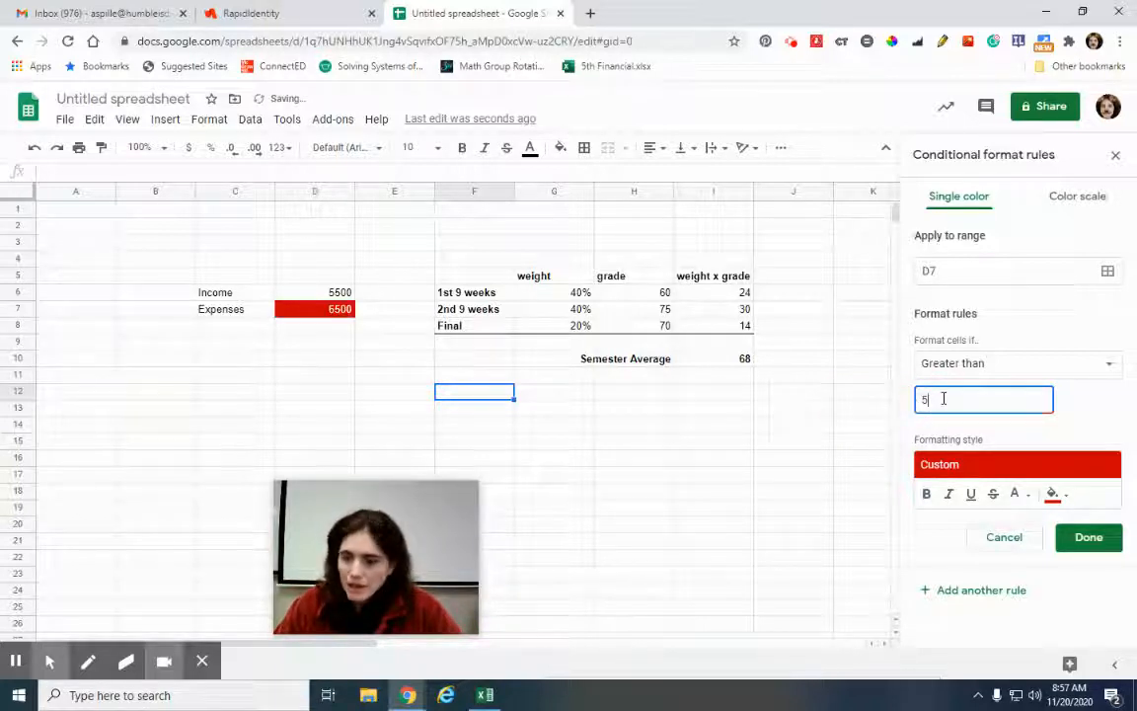
type("00")
left_click(1087, 541)
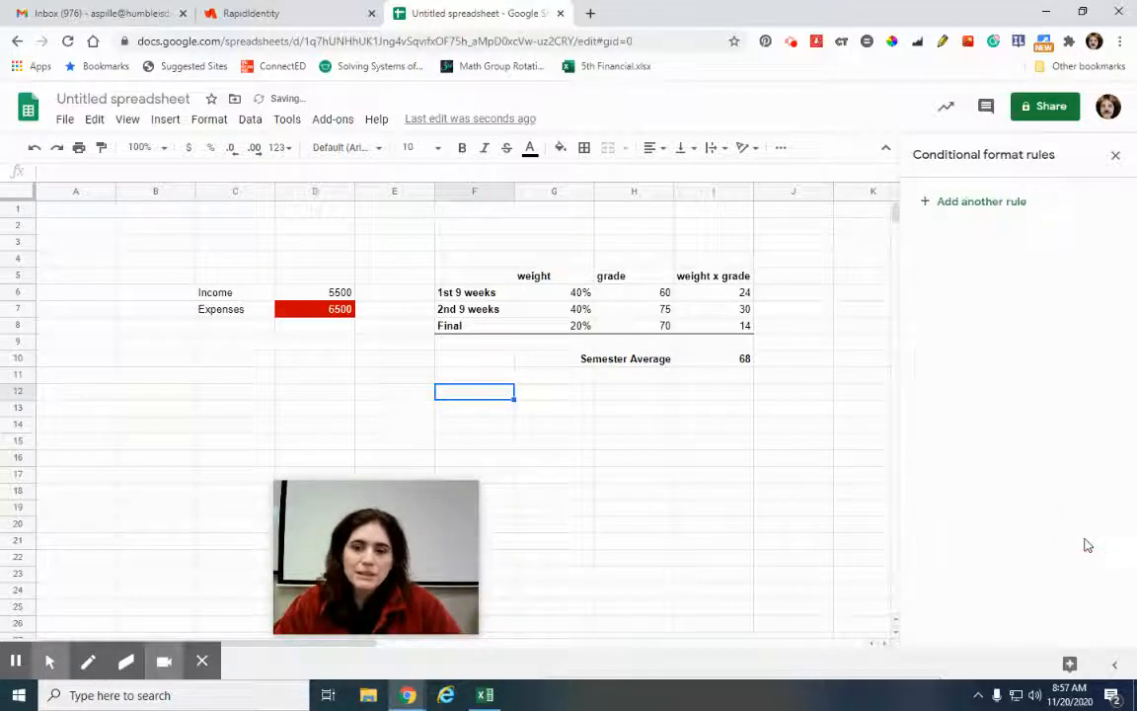
Reopen the D7 Expenses rule to edit its 5500 threshold
left_click(316, 309)
left_click(1039, 195)
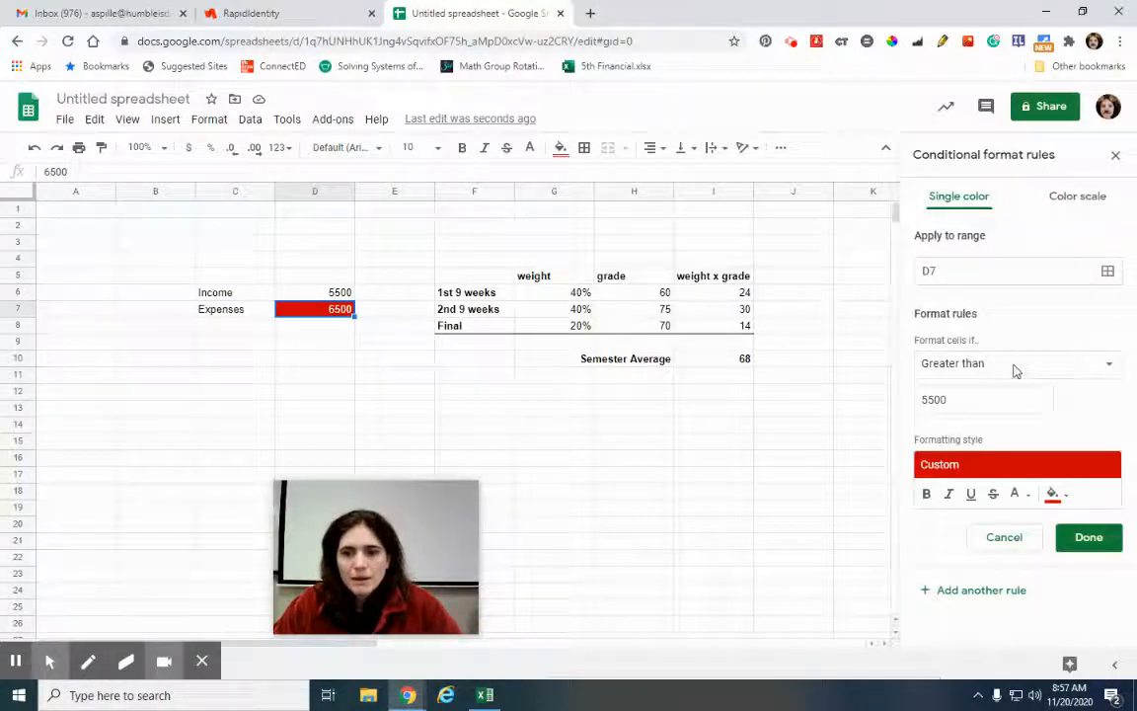
left_click(950, 399)
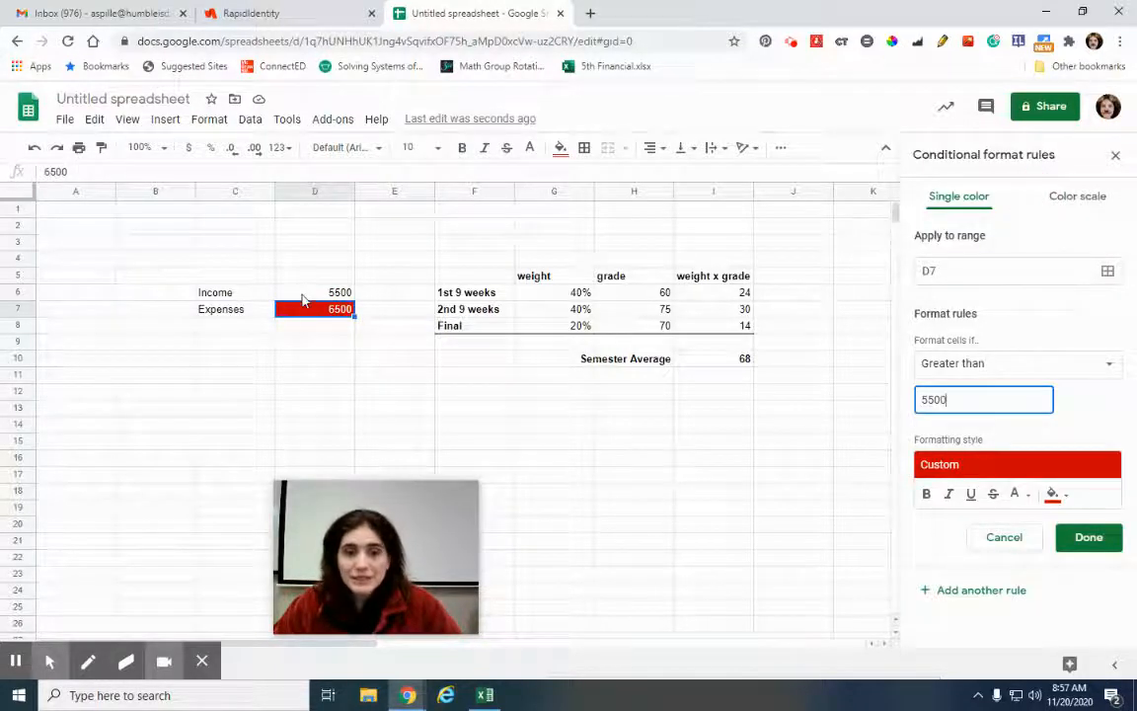
Replace the Expenses rule's 5500 threshold with =D6 and save the rule
left_click(303, 298)
left_click(998, 403)
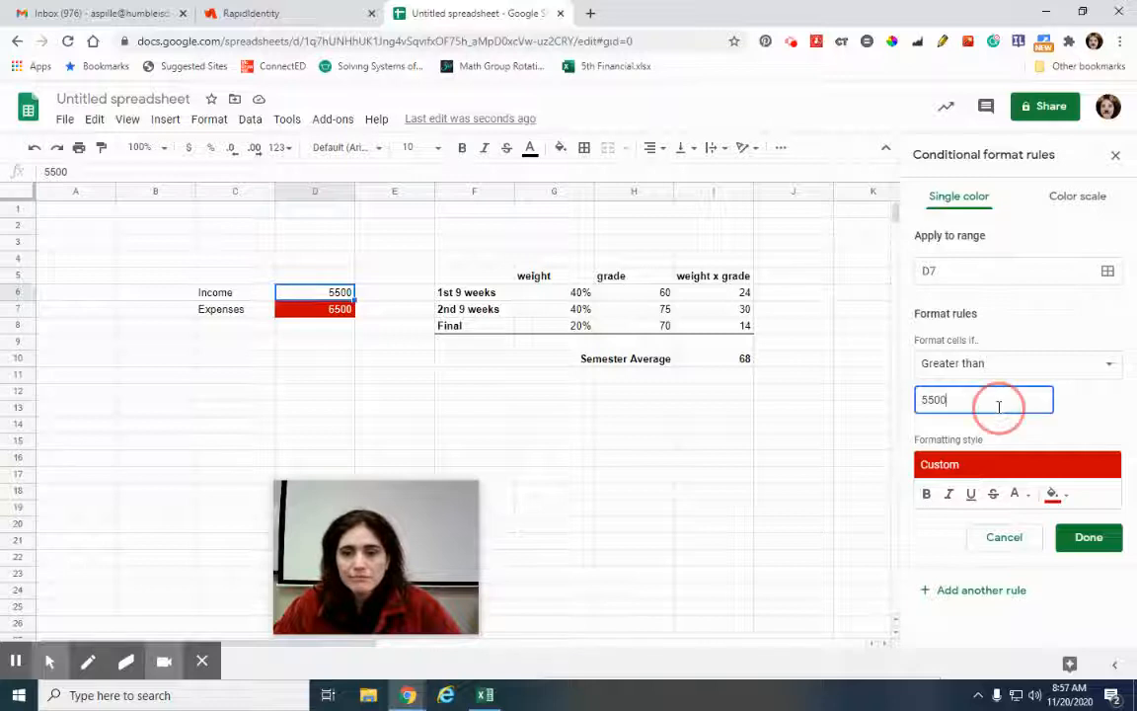
key("BackSpace")
key("BackSpace")
key("BackSpace")
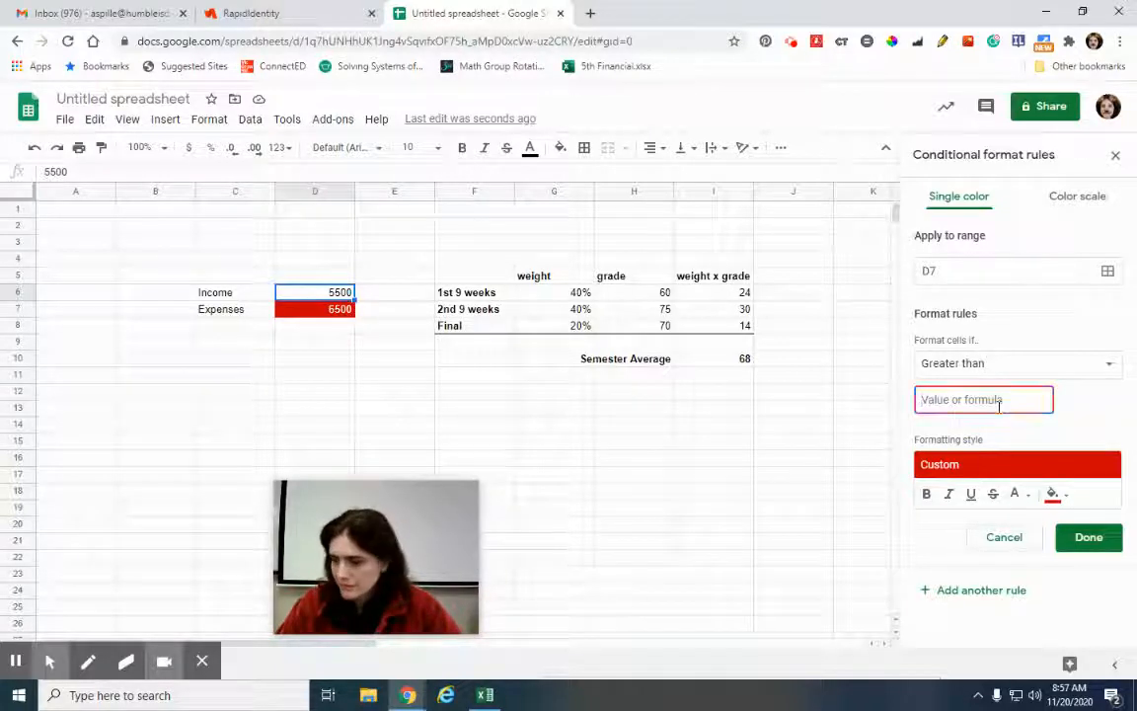
type("=")
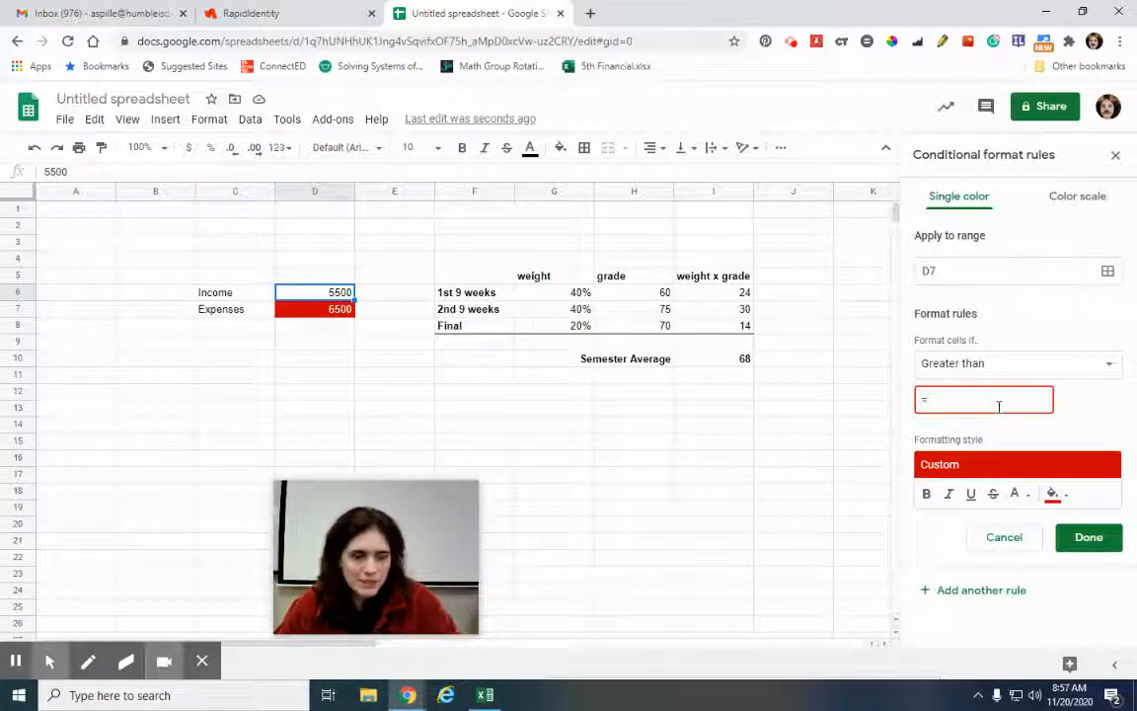
type("d6")
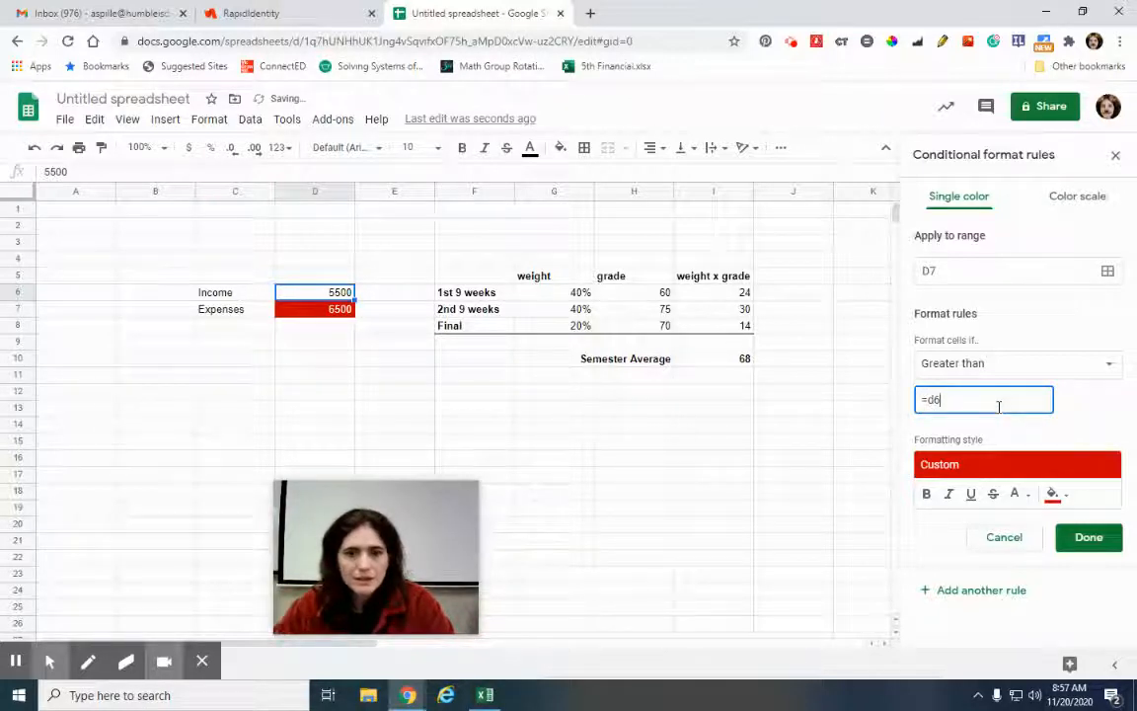
left_click(1086, 539)
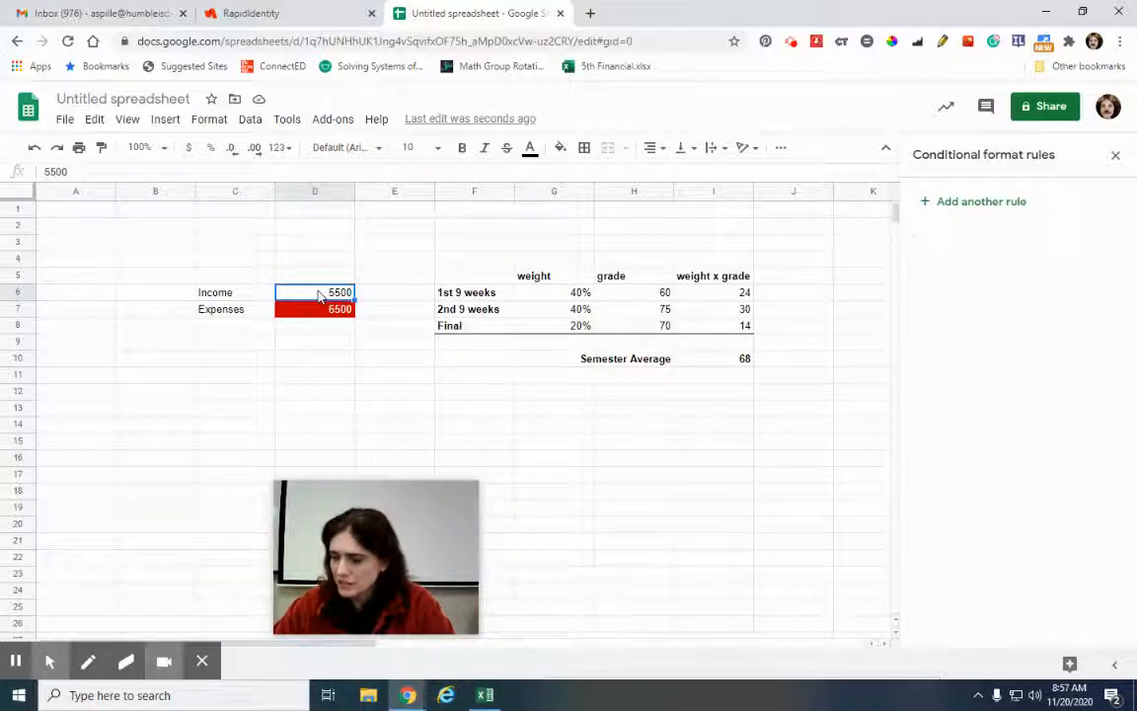
Change Income in D6 to 8000, then reopen the D7 Expenses rule
left_click(394, 359)
left_click(315, 276)
left_click(328, 296)
type("8")
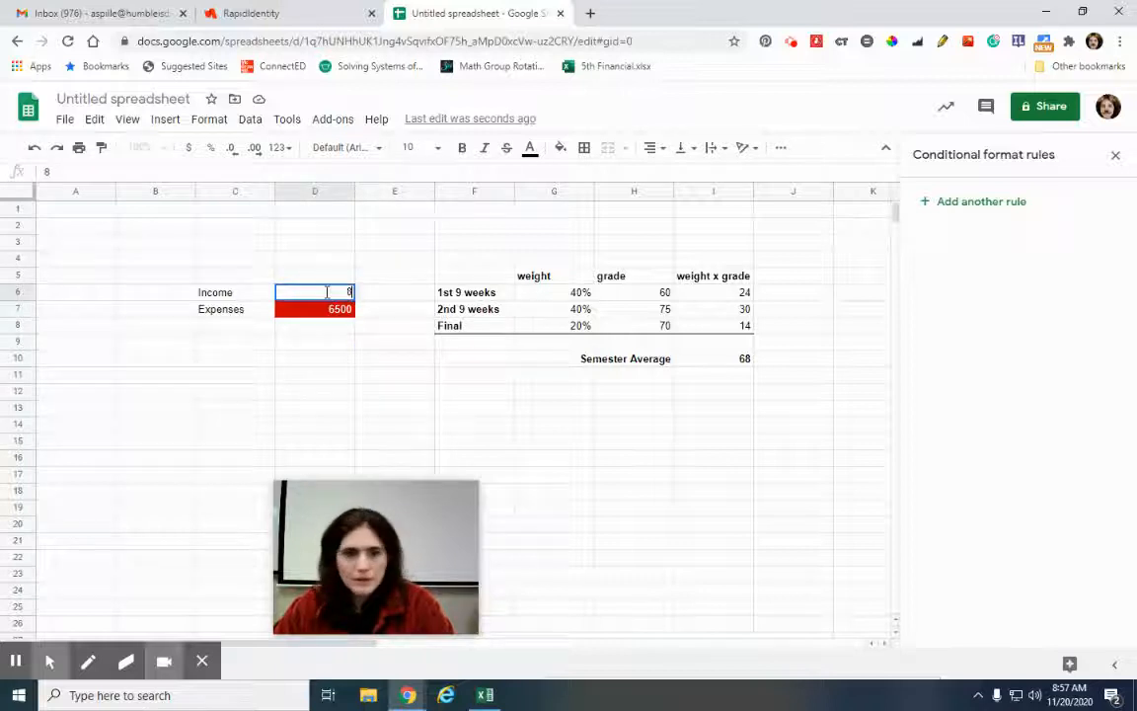
type("000")
key("Return")
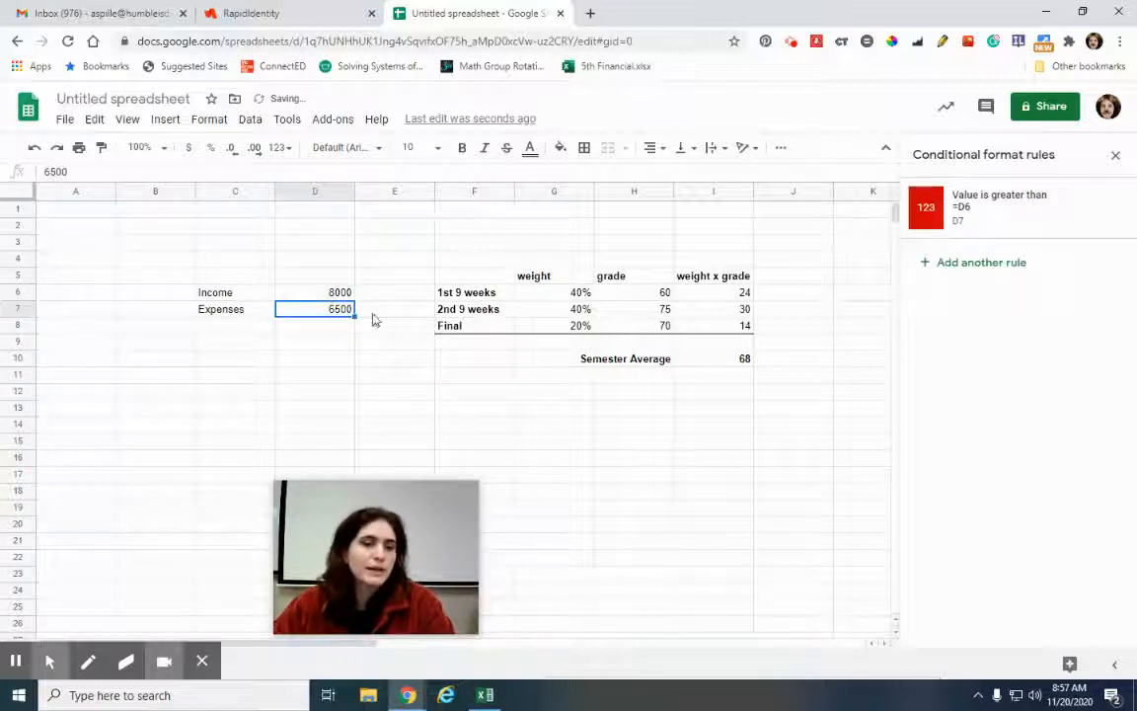
left_click(426, 392)
left_click(329, 294)
left_click(321, 303)
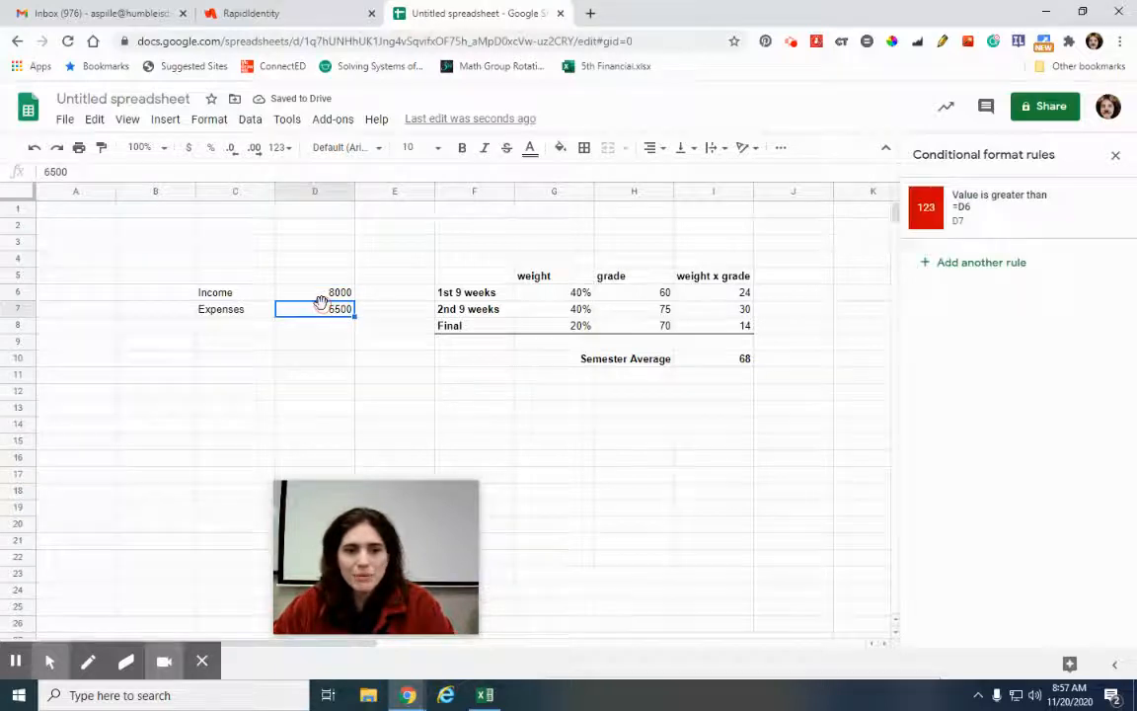
left_click(1027, 198)
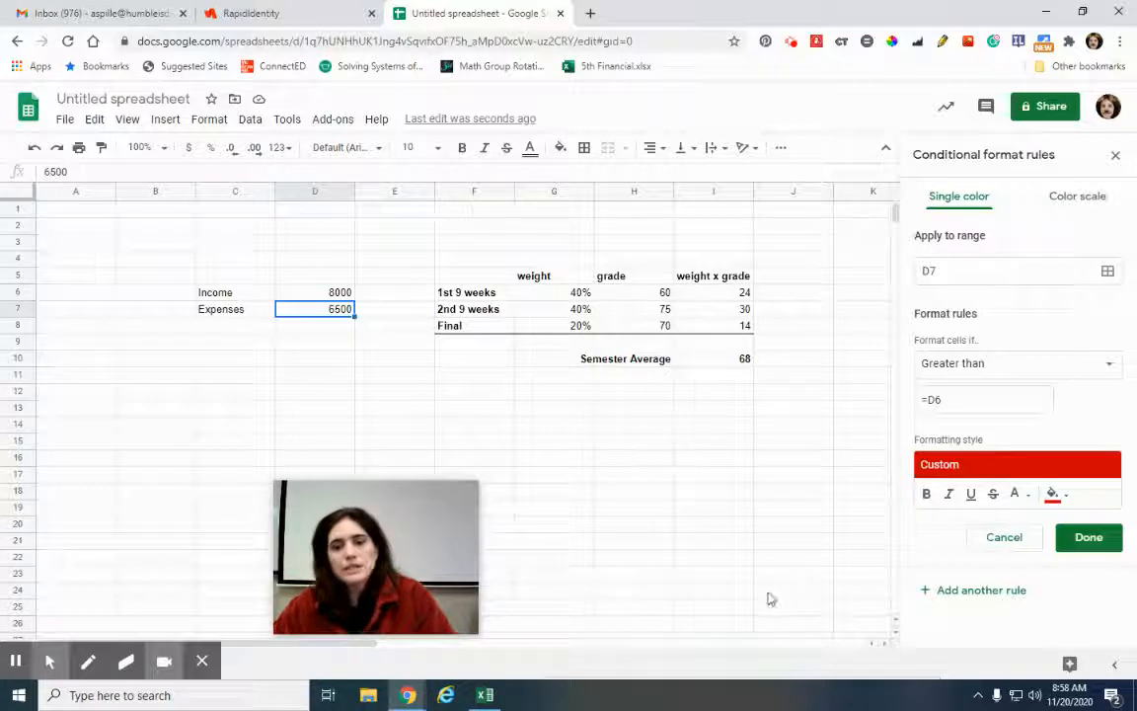
Lower Income in D6 to 6300 so Expenses 6500 turns red, then select I10
left_click(779, 533)
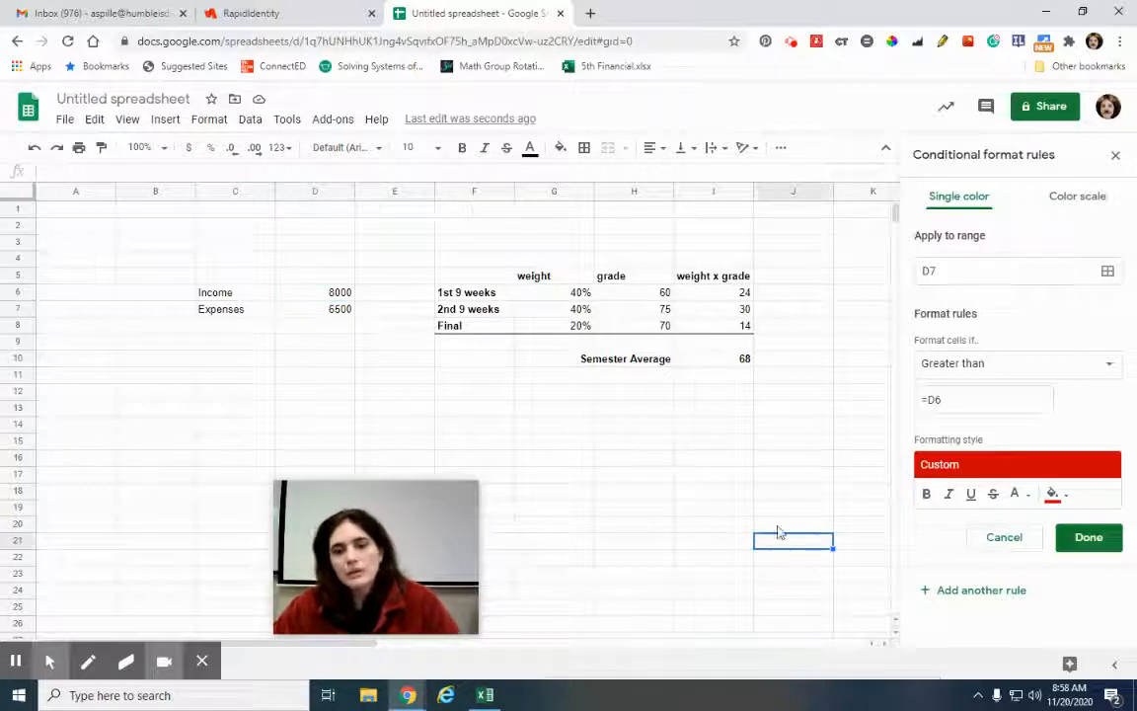
left_click(335, 294)
type("63")
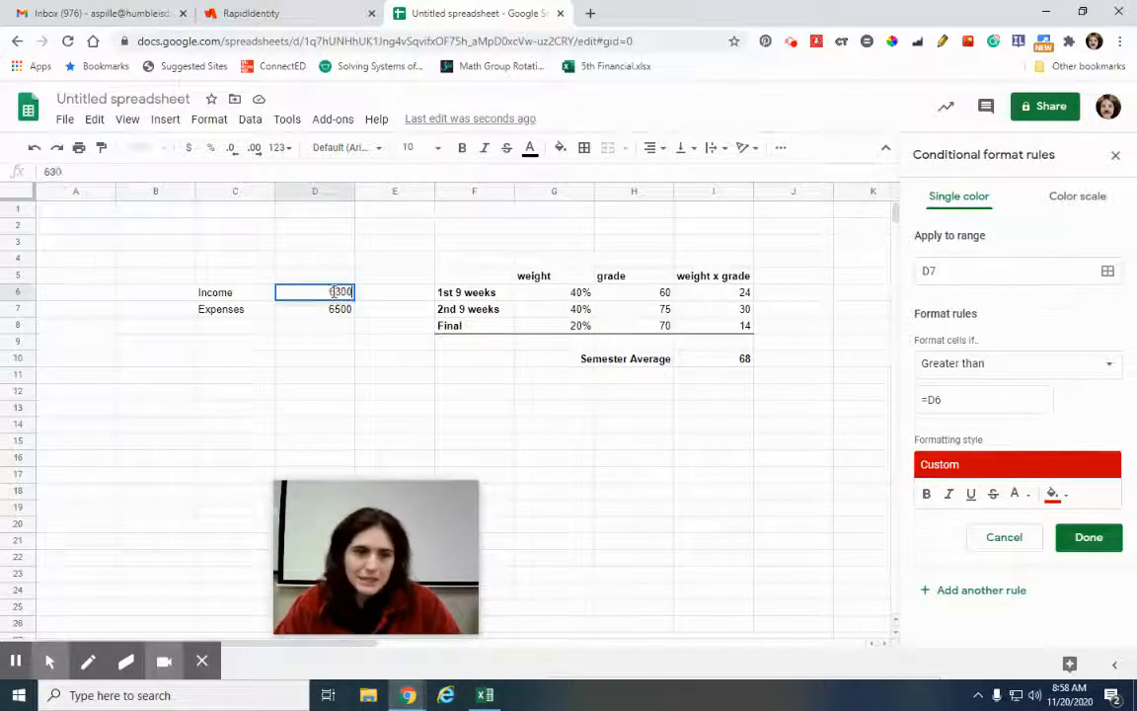
type("00")
key("Return")
left_click(338, 376)
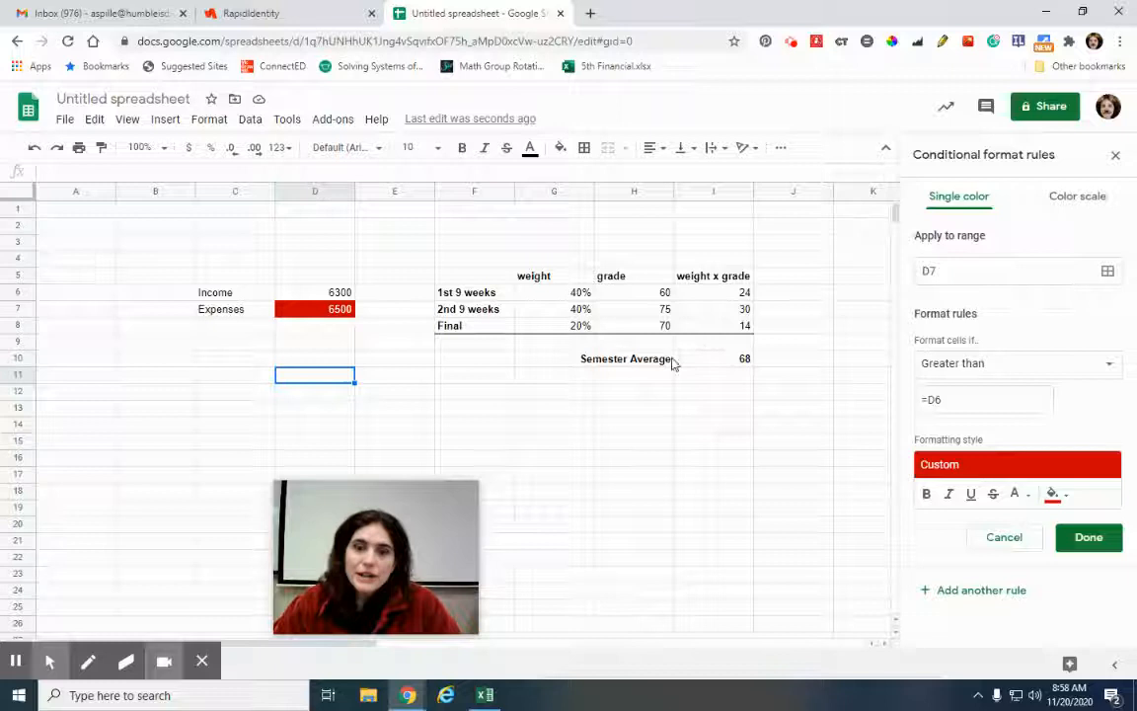
left_click(716, 363)
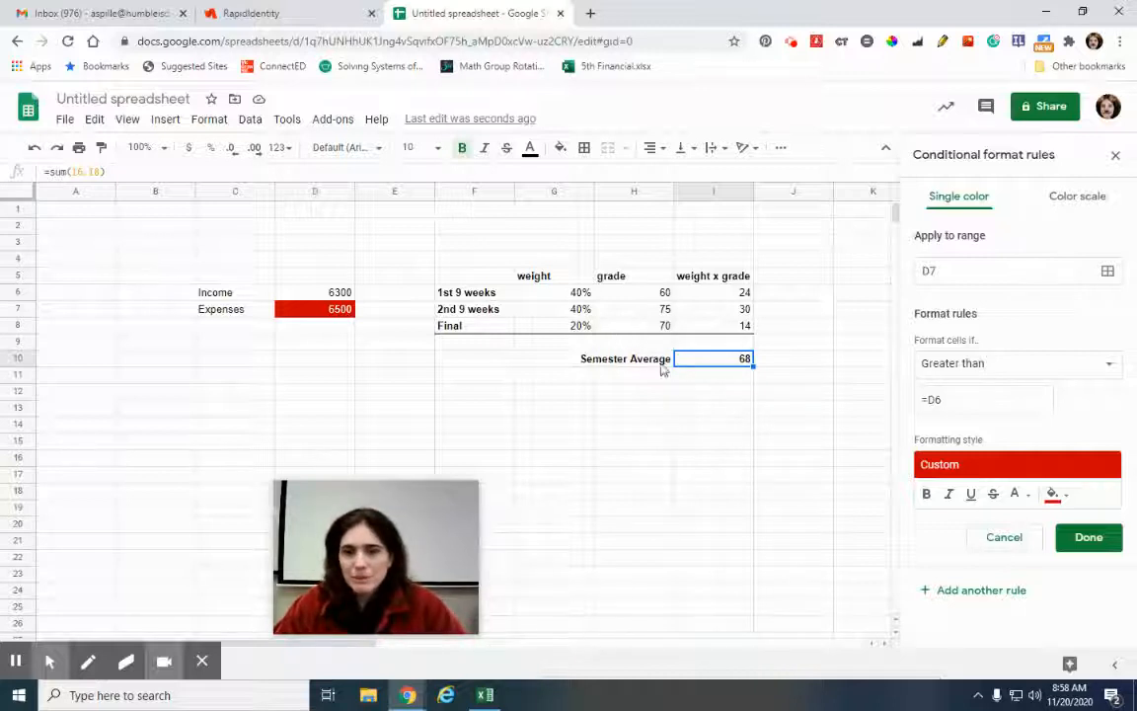
Add a Less than 80 rule with light red fill to Semester Average I10
left_click(1116, 155)
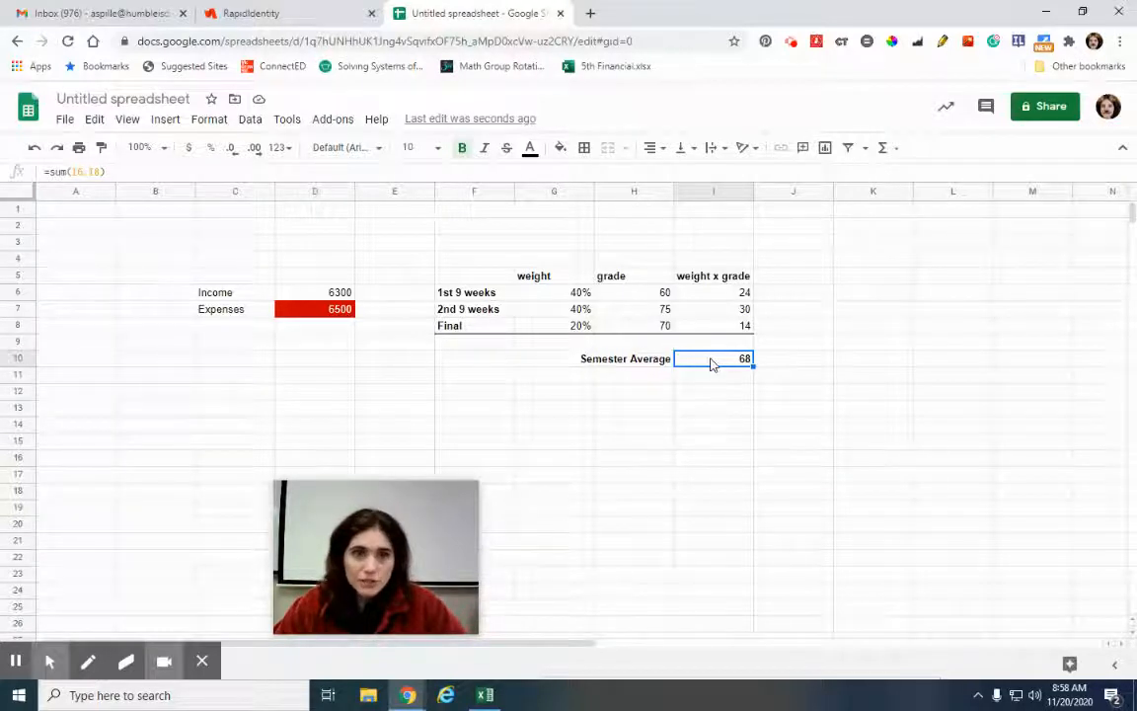
left_click(206, 121)
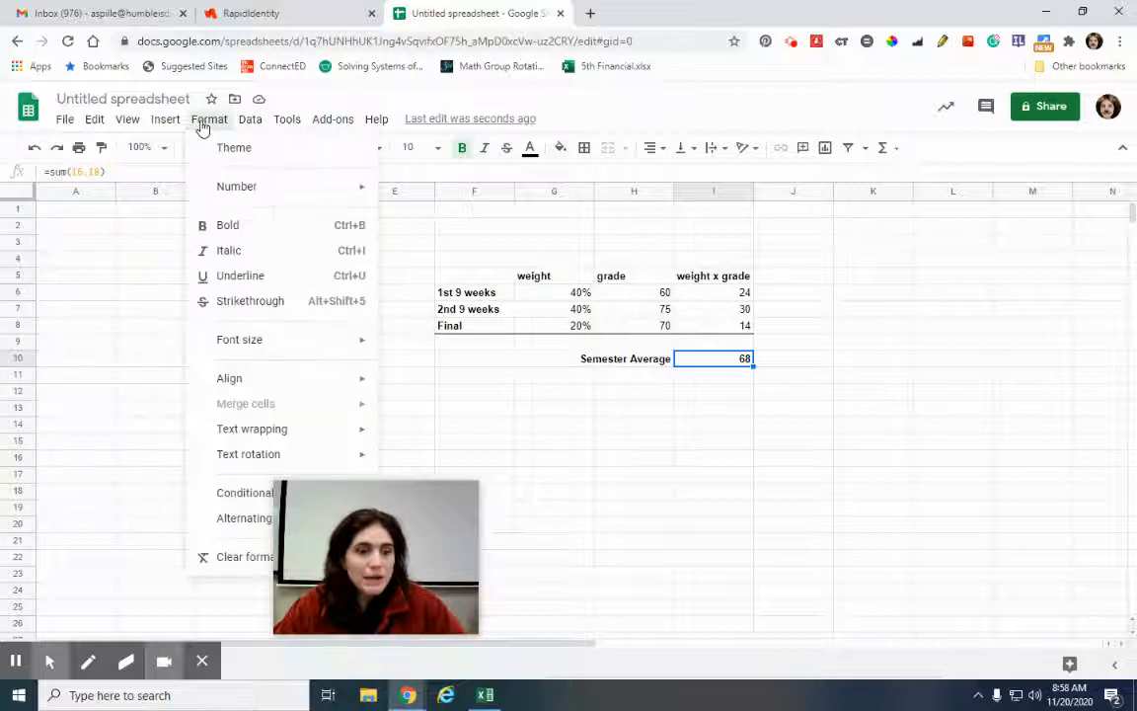
left_click(235, 492)
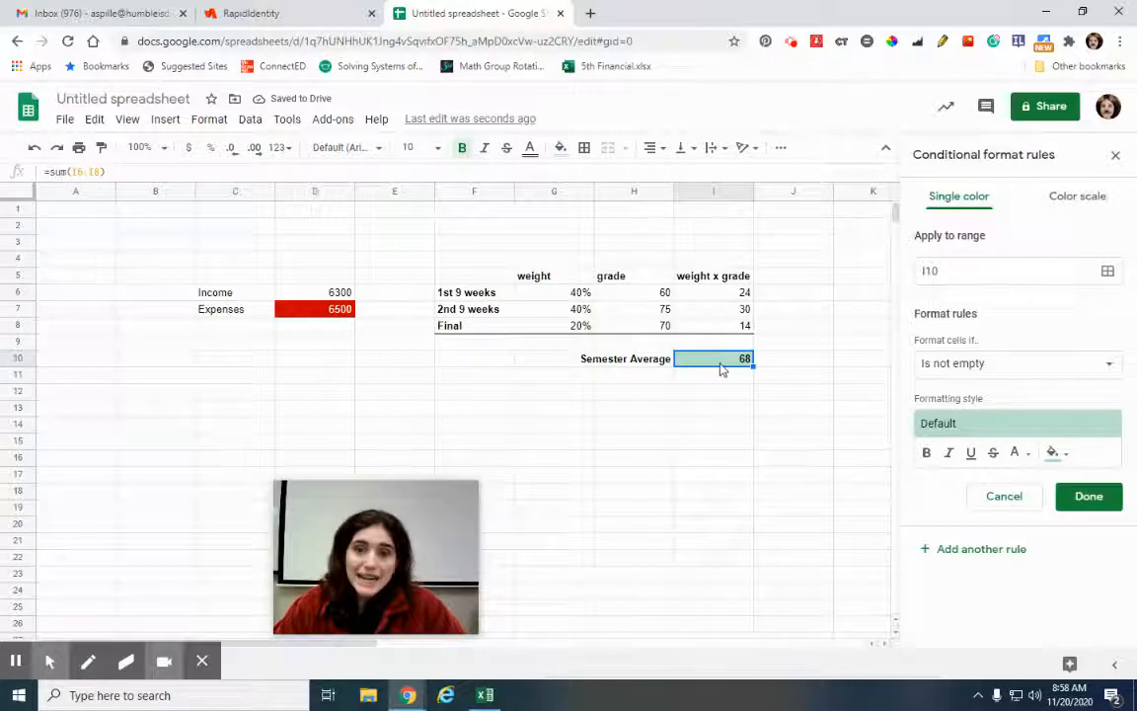
left_click(962, 364)
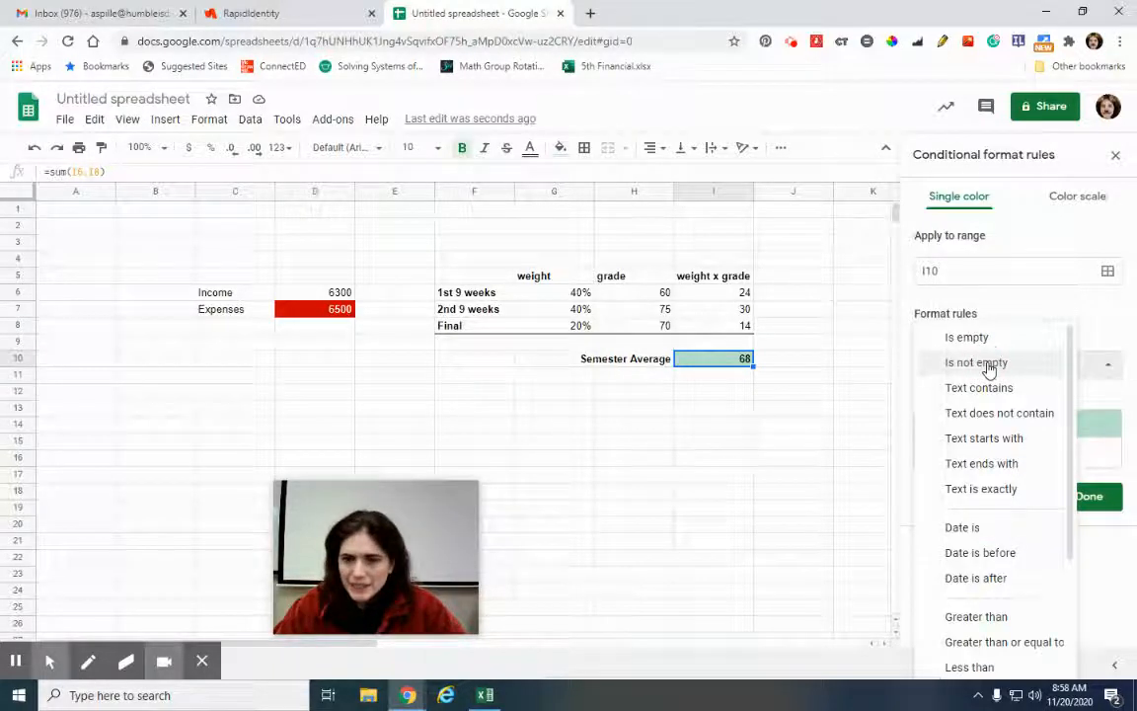
scroll(972, 367, "down", 2)
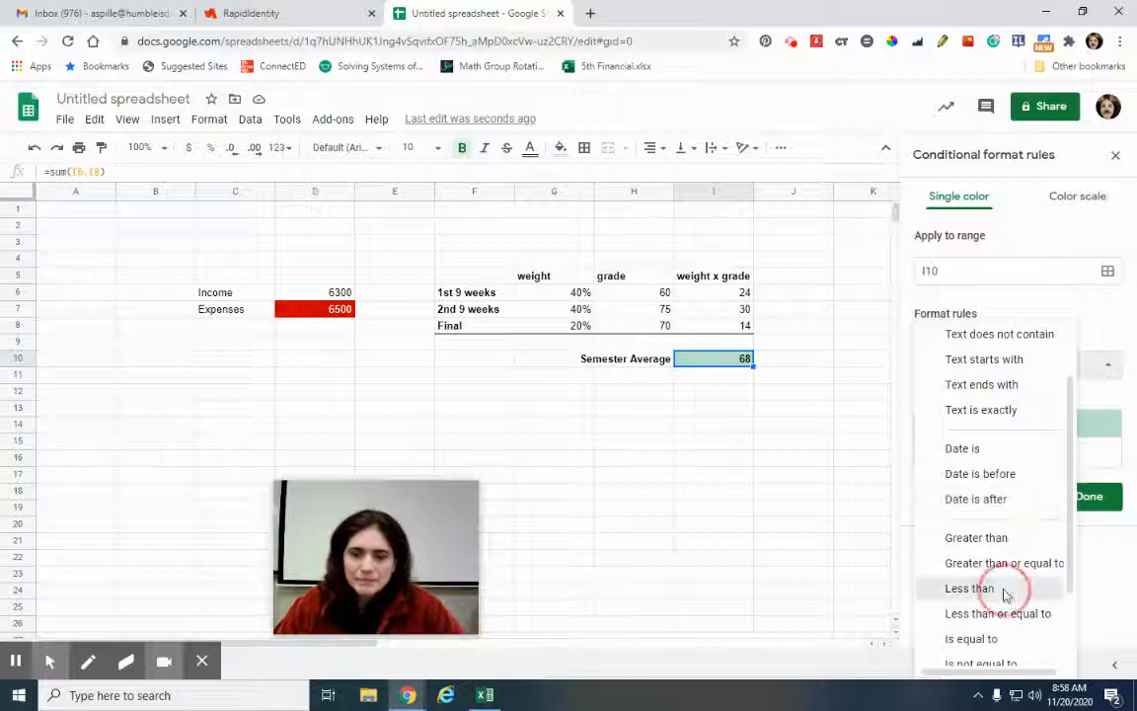
left_click(1005, 590)
left_click(978, 400)
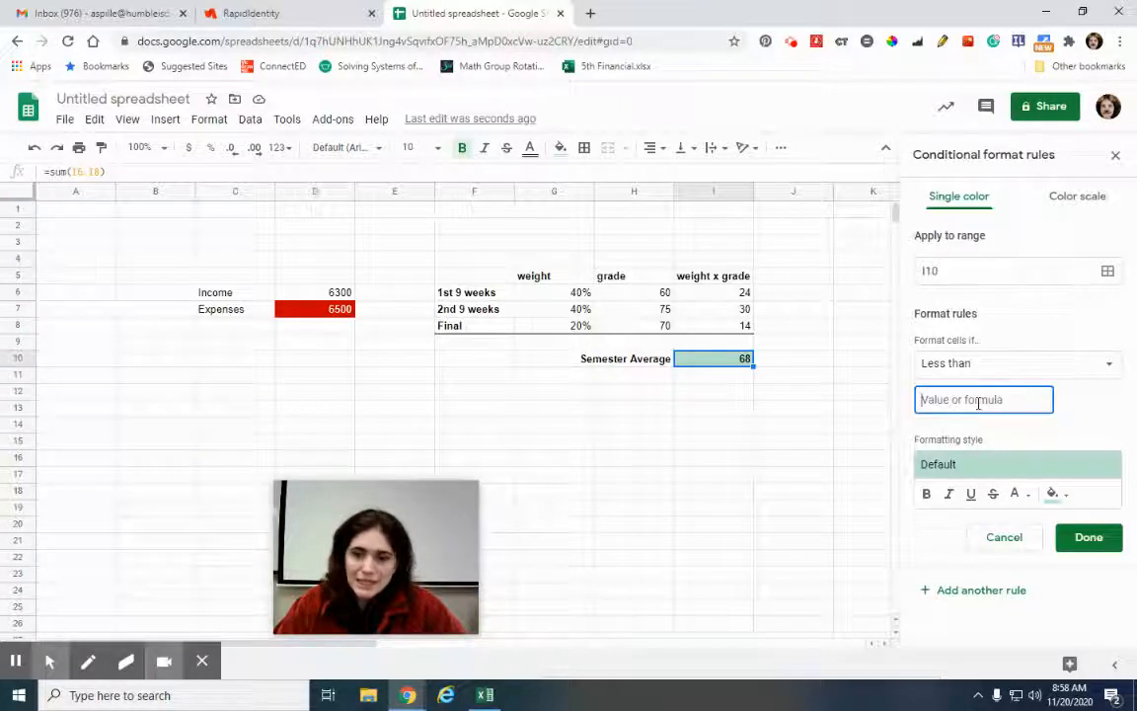
type("60")
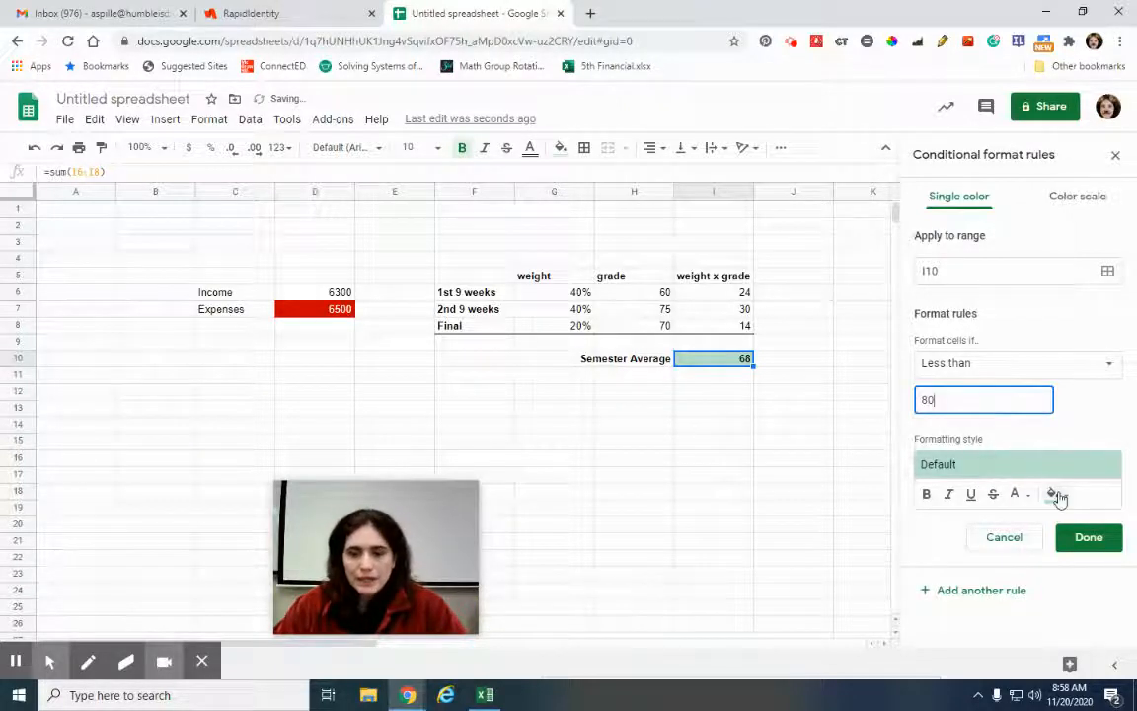
left_click(1055, 495)
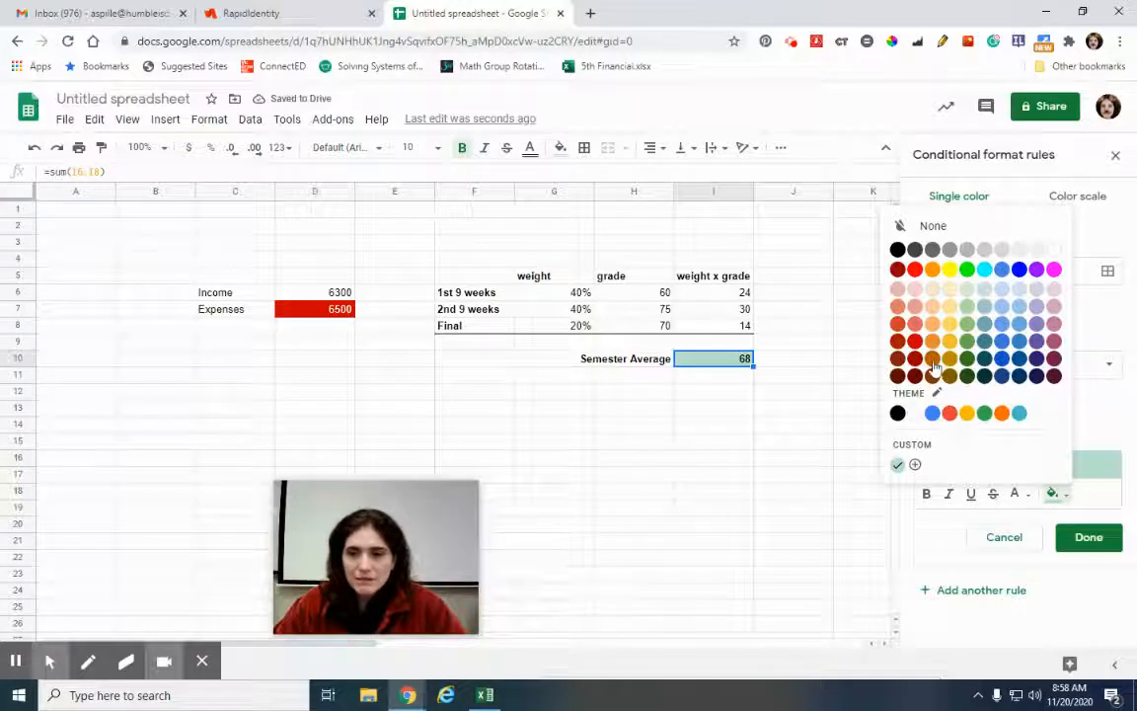
left_click(915, 322)
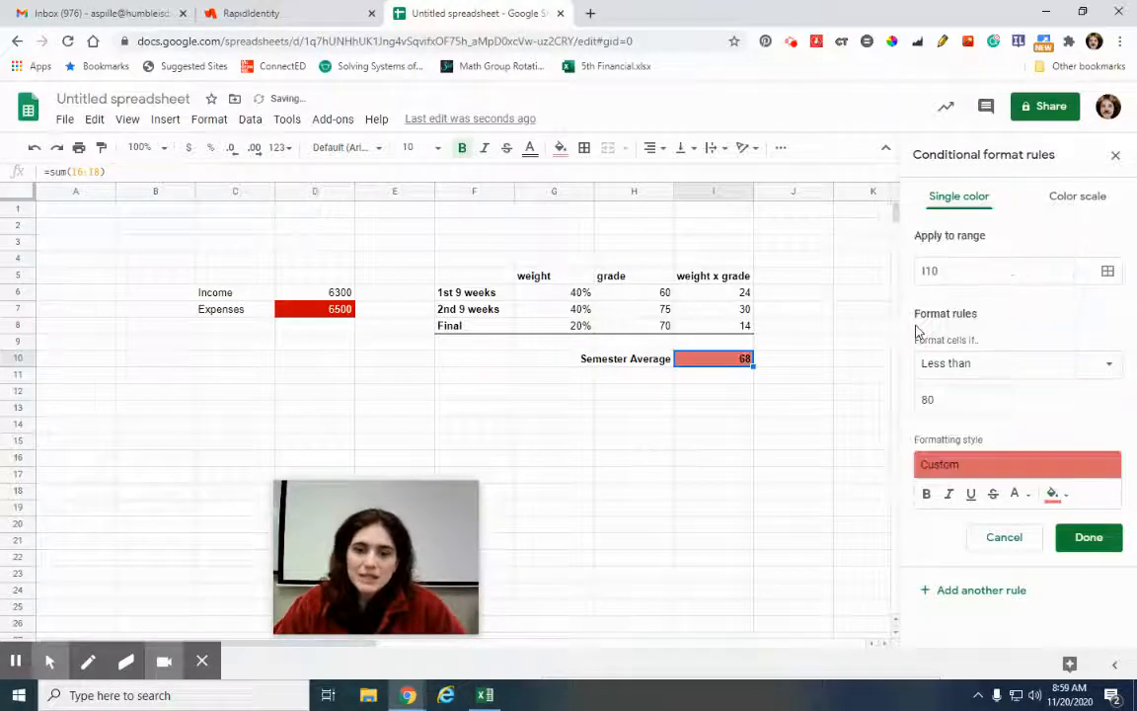
left_click(1066, 542)
Change the 1st 9 weeks grade in H6 to 65, then to 85
left_click(631, 296)
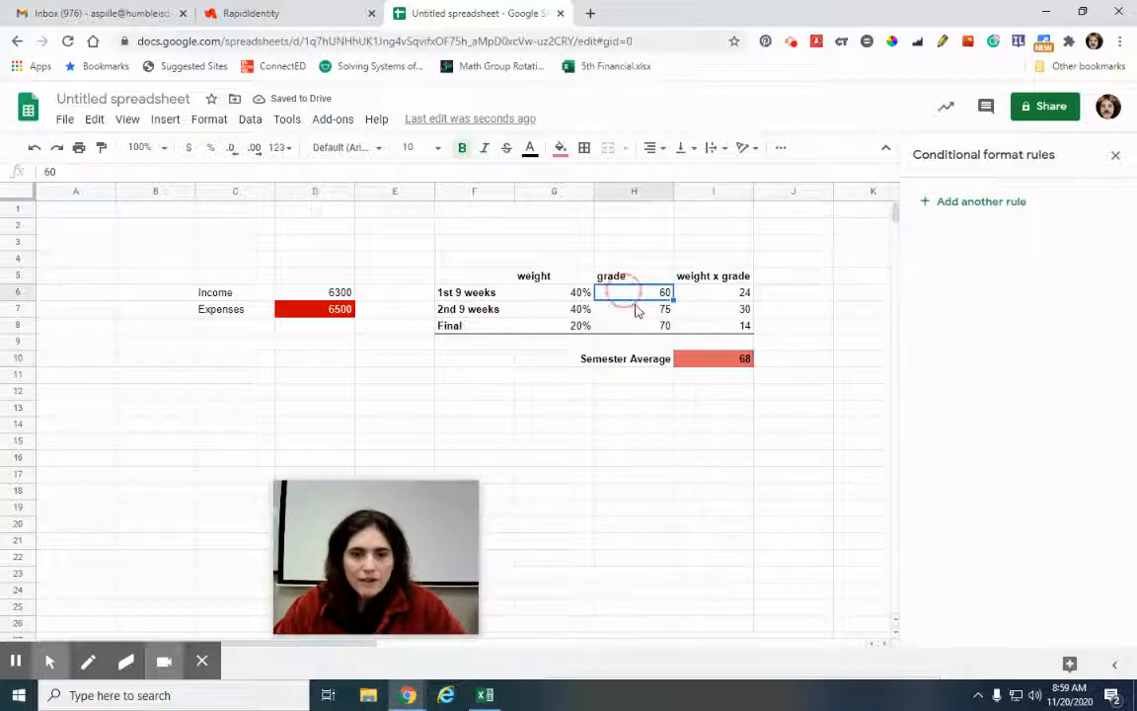
type("65")
key("Return")
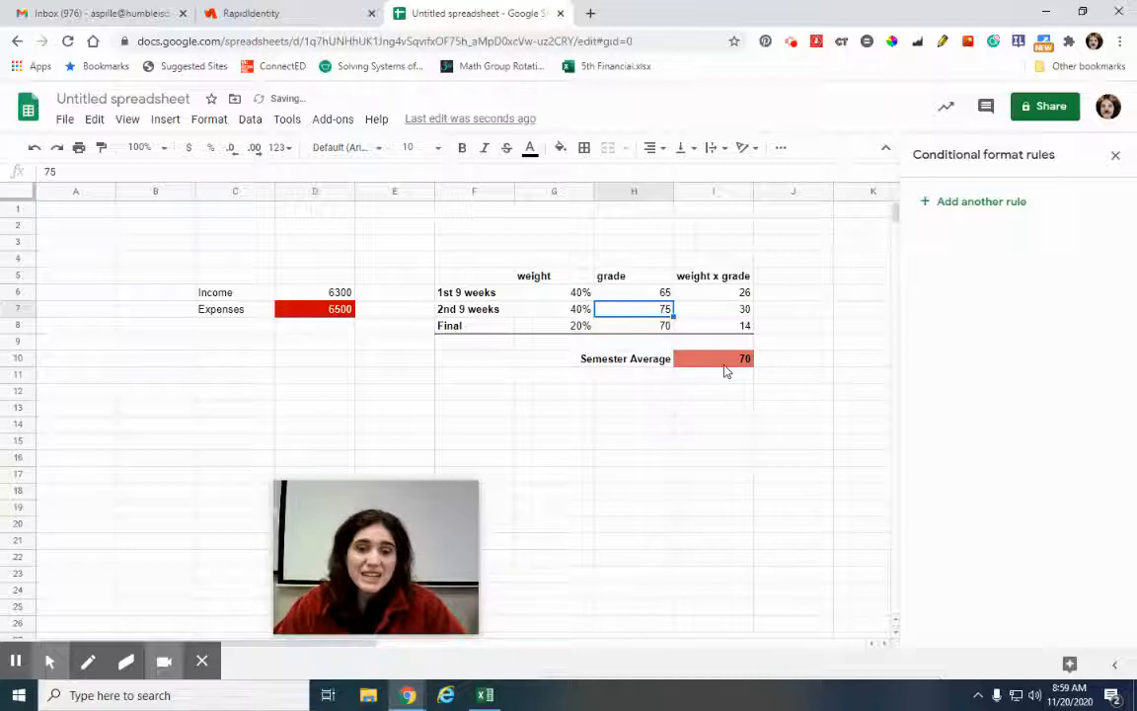
left_click(647, 296)
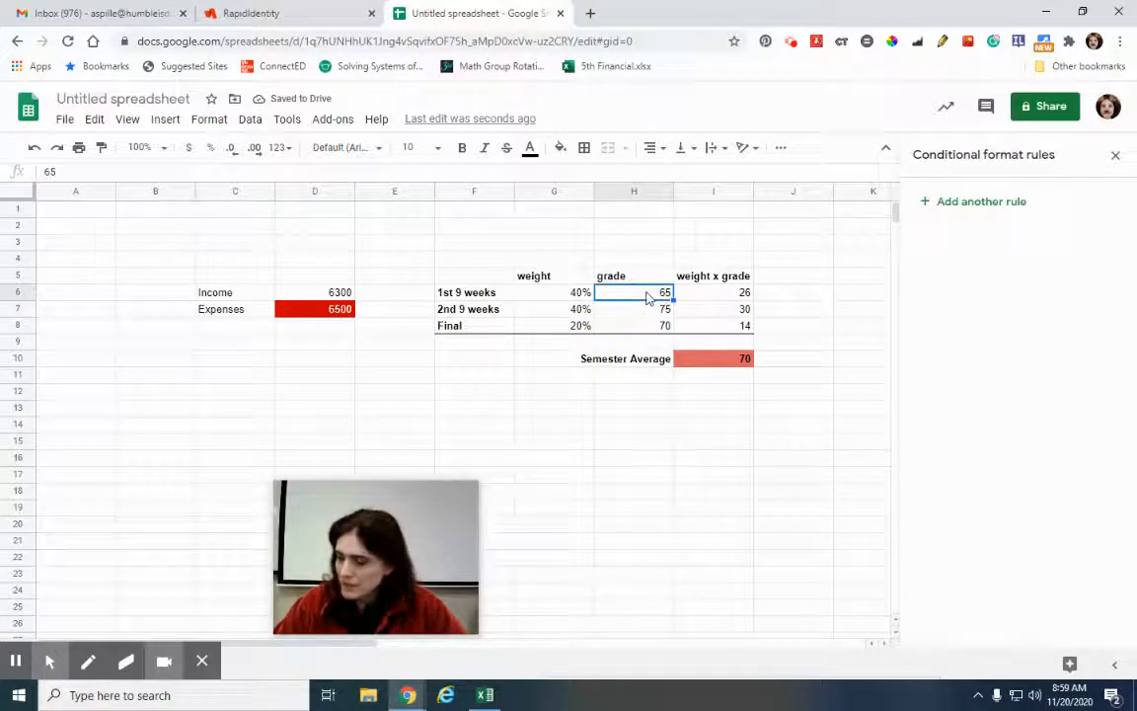
type("85")
key("Return")
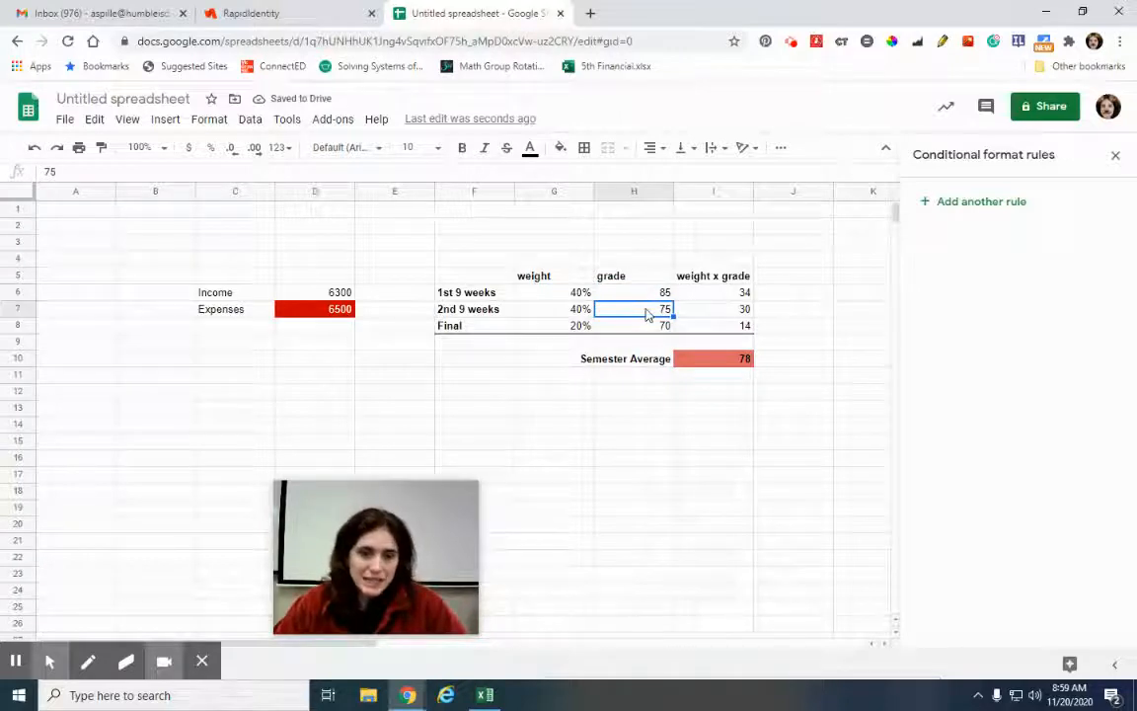
Set the Final grade to 85, check the Semester Average, then restore Final to 70
left_click(646, 327)
type("85")
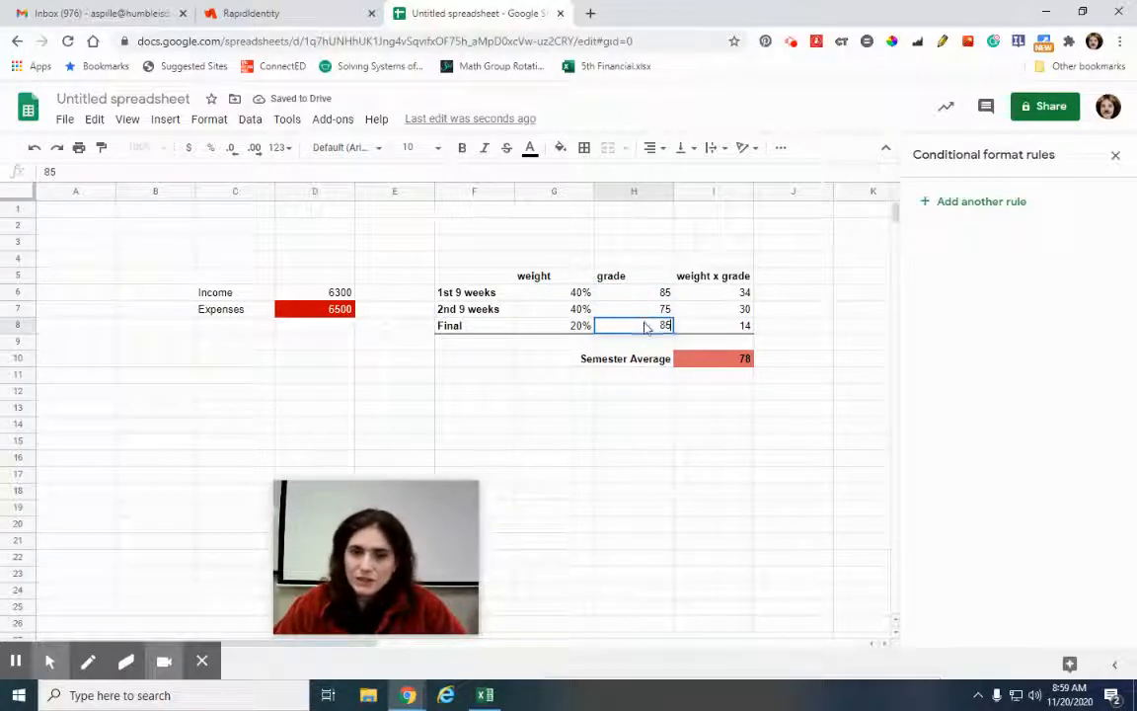
key("Return")
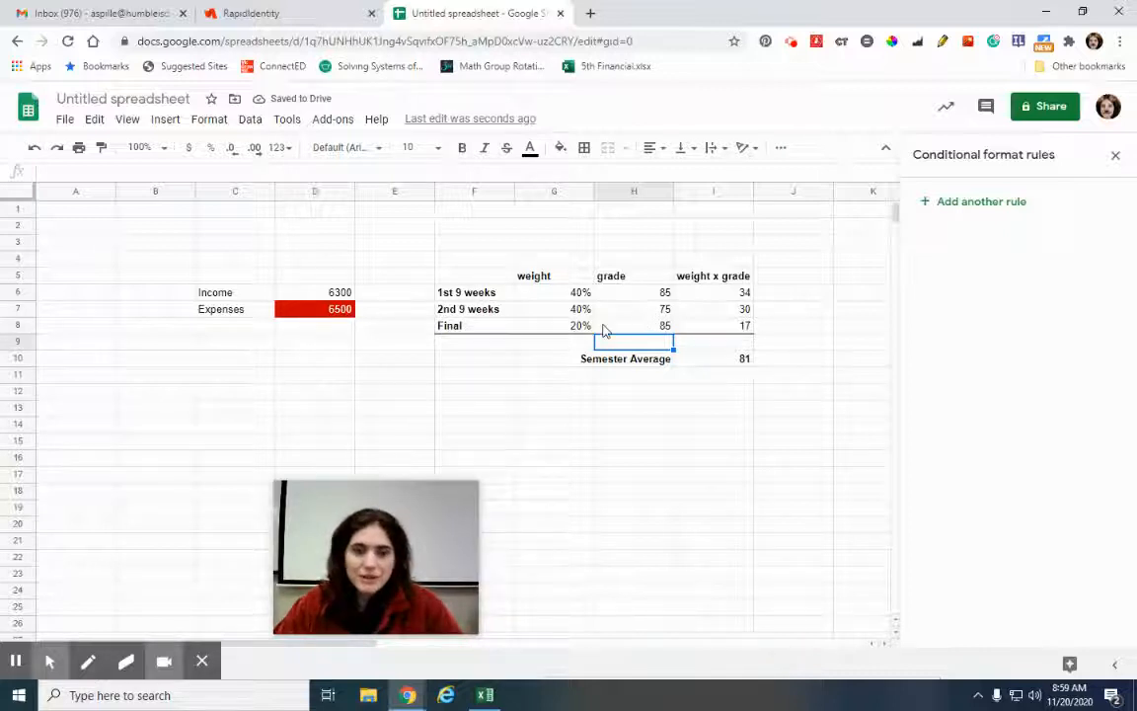
left_click(724, 360)
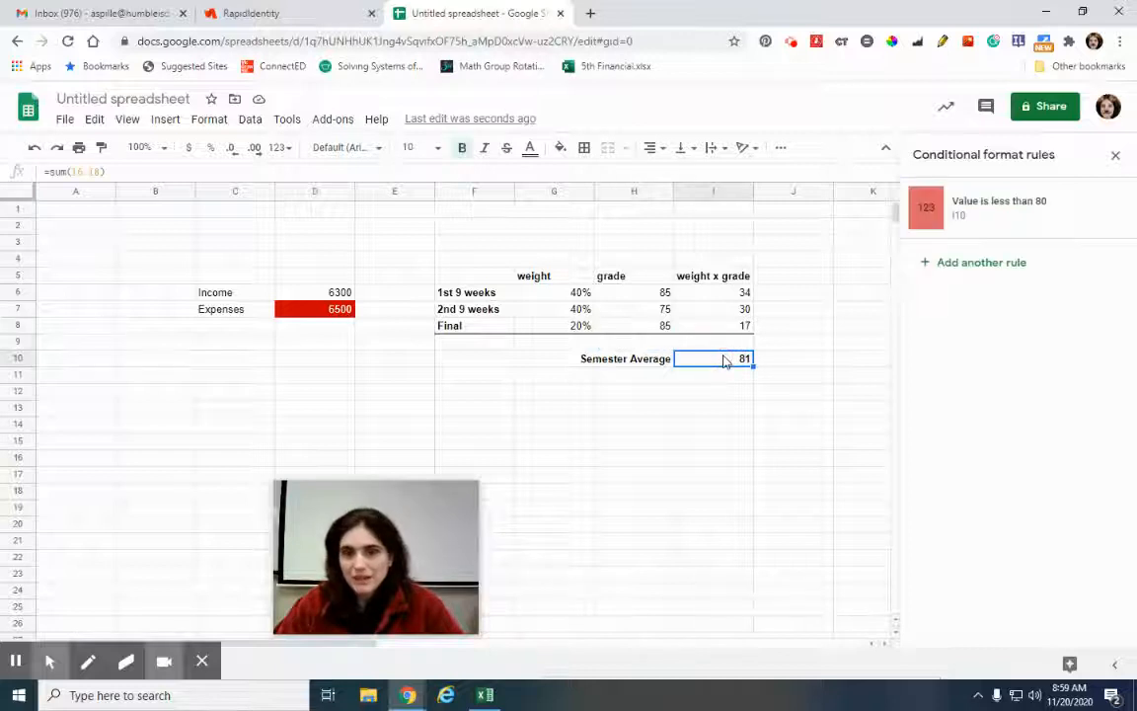
left_click(642, 325)
type("70")
key("Return")
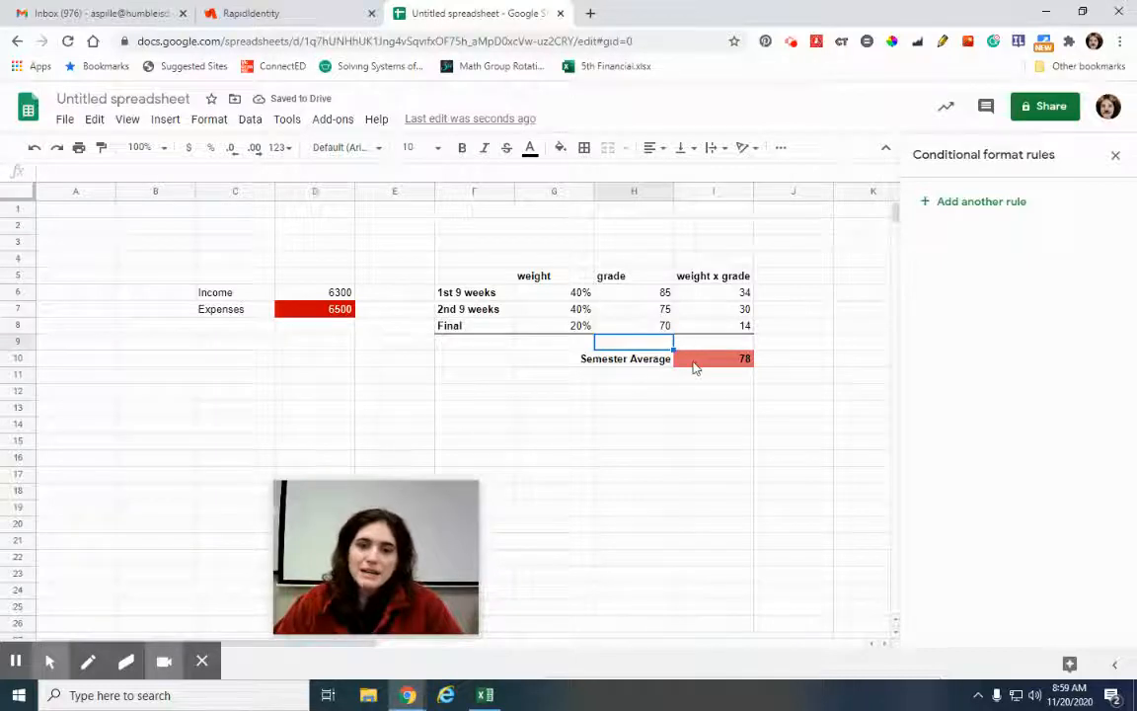
left_click(693, 368)
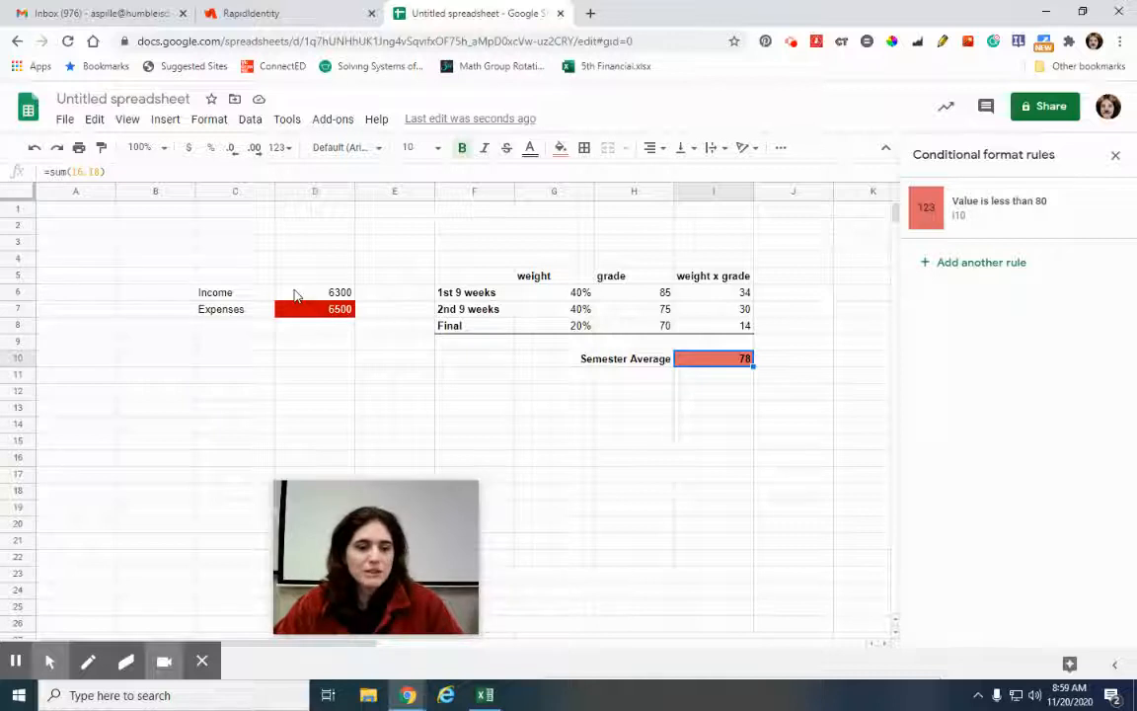
left_click_drag(441, 558, 1054, 471)
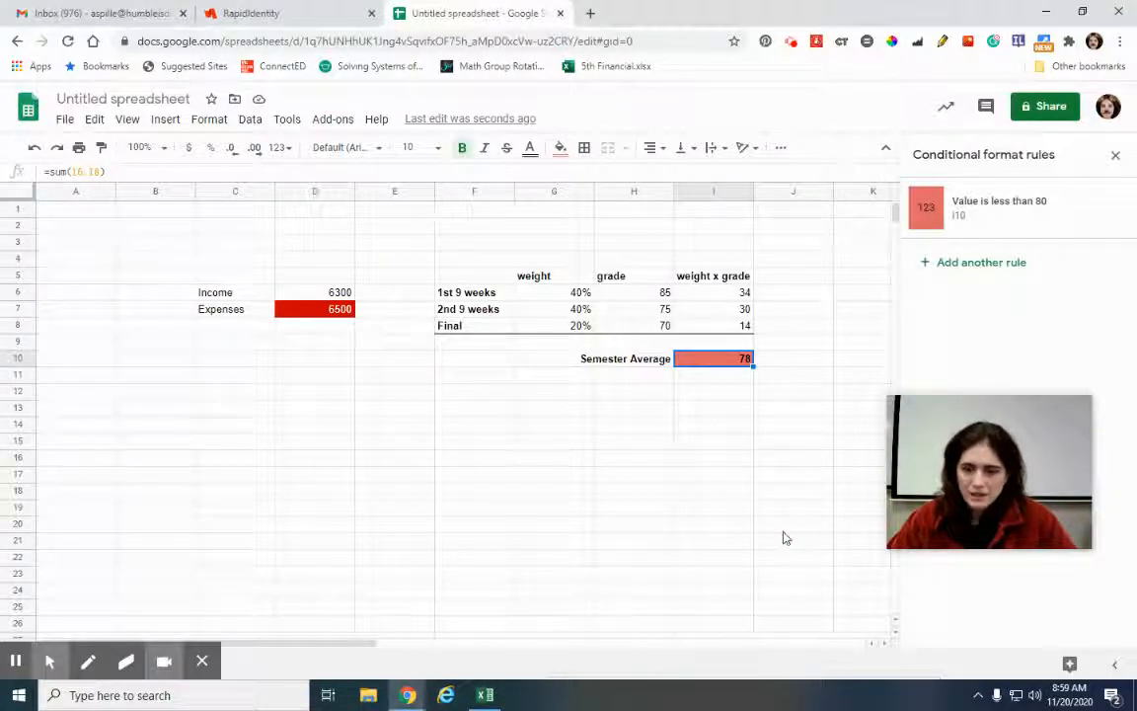
left_click(713, 635)
left_click(202, 660)
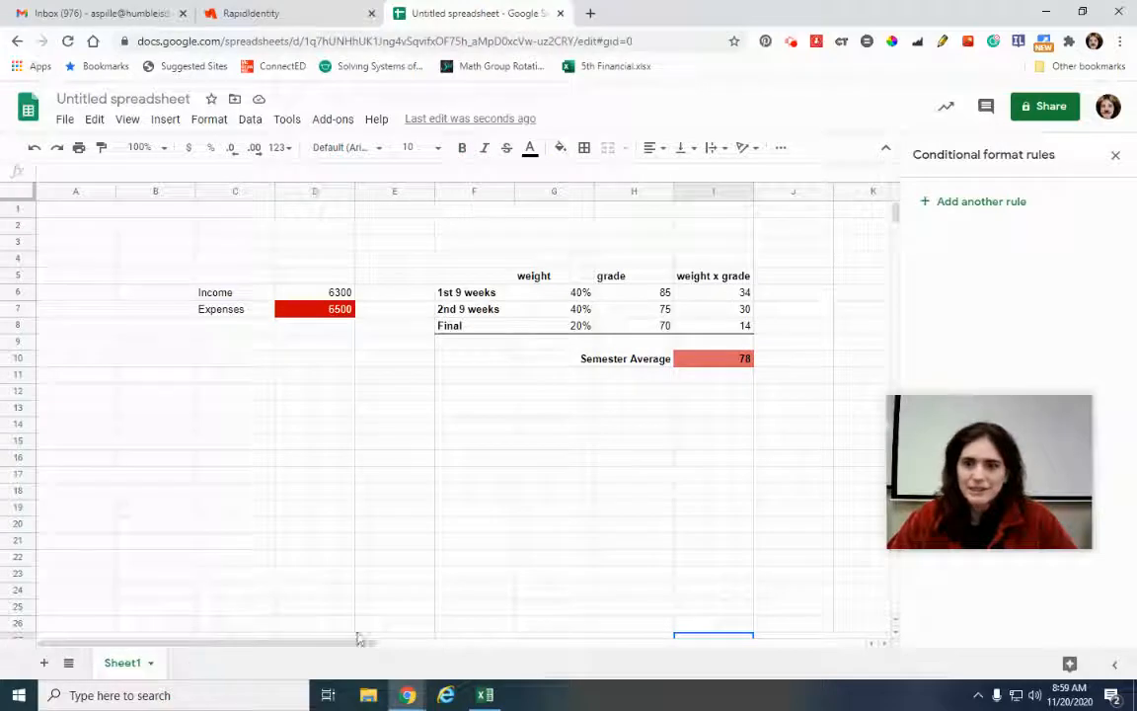
mouse_move(409, 697)
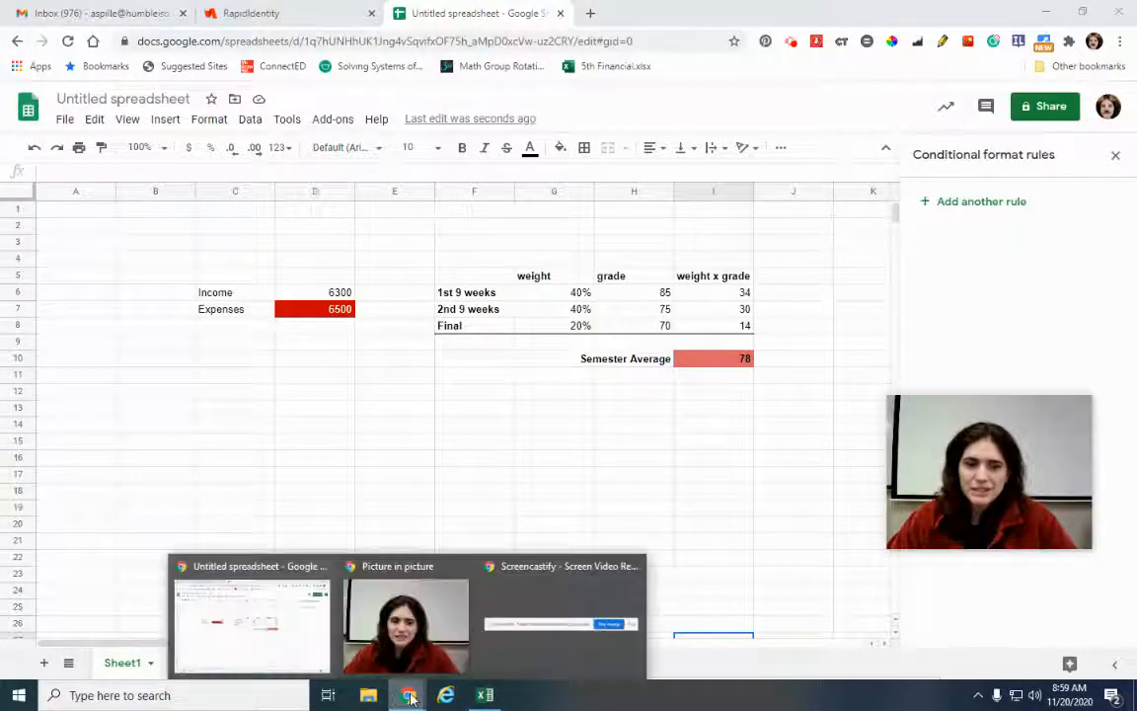
left_click(550, 611)
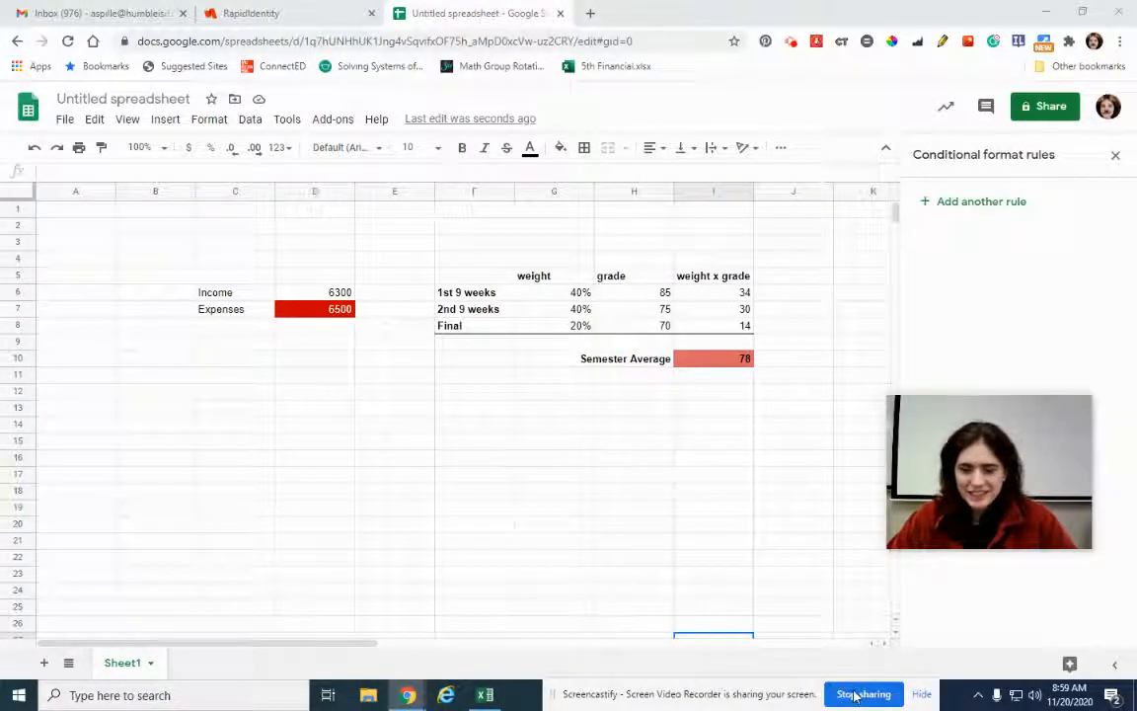